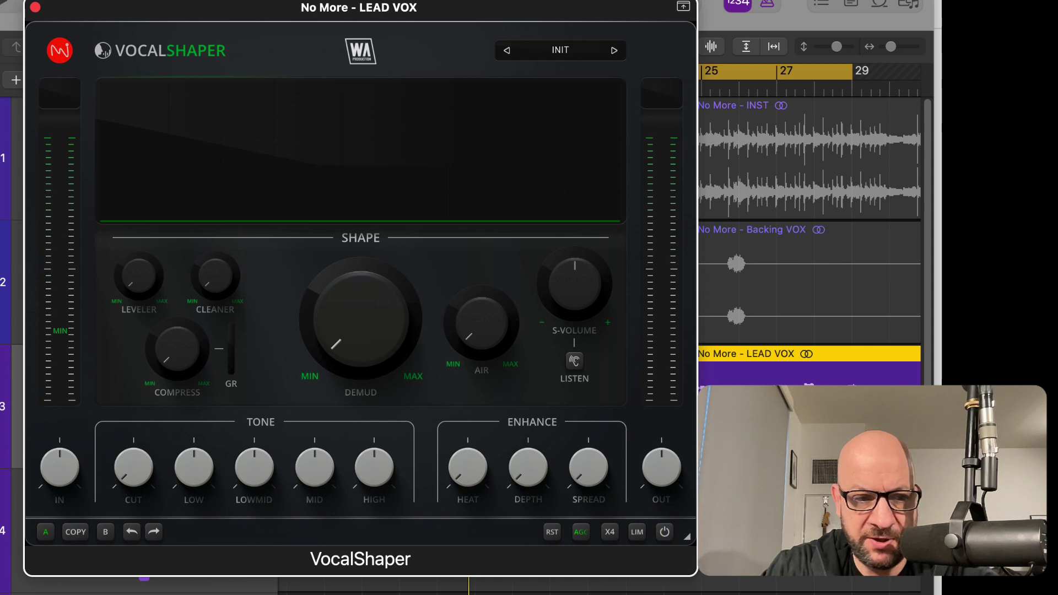
# - Play the lead vocal through VocalShaper in short passes to check its input level
pyautogui.press('space')
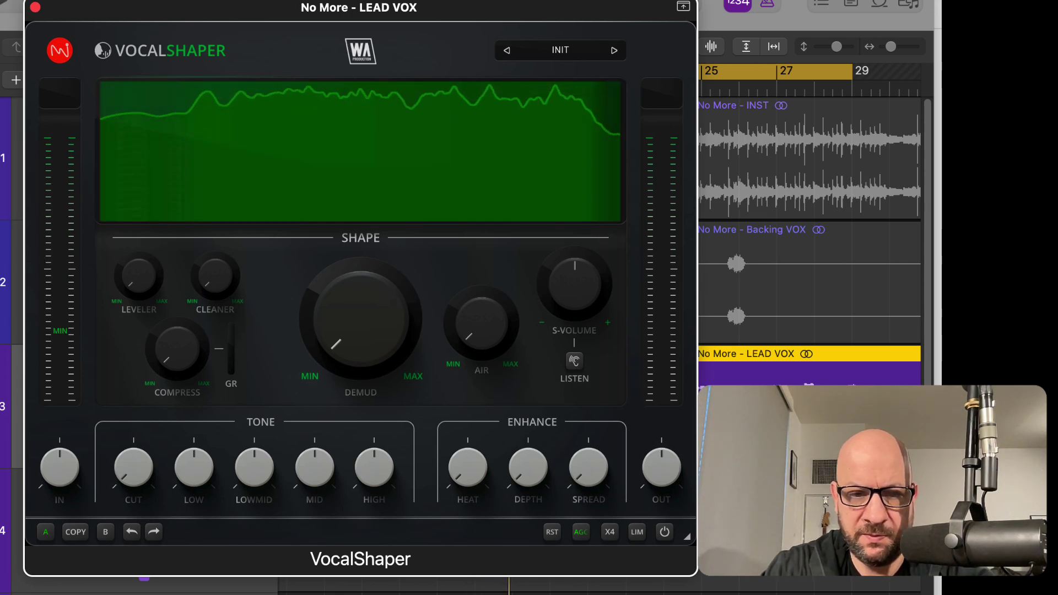
pyautogui.press('space')
pyautogui.press('space')
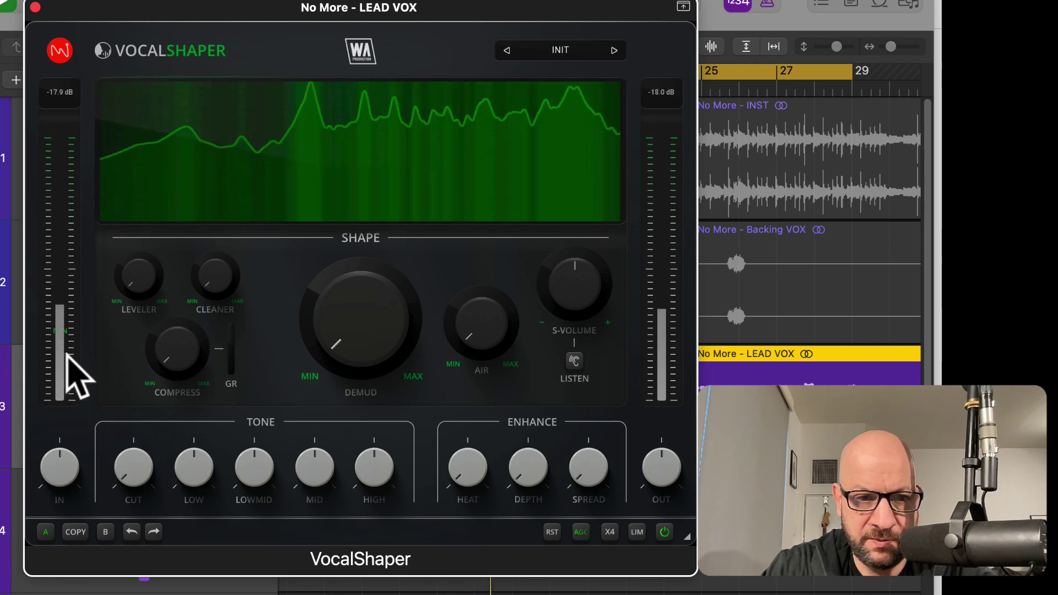
pyautogui.press('space')
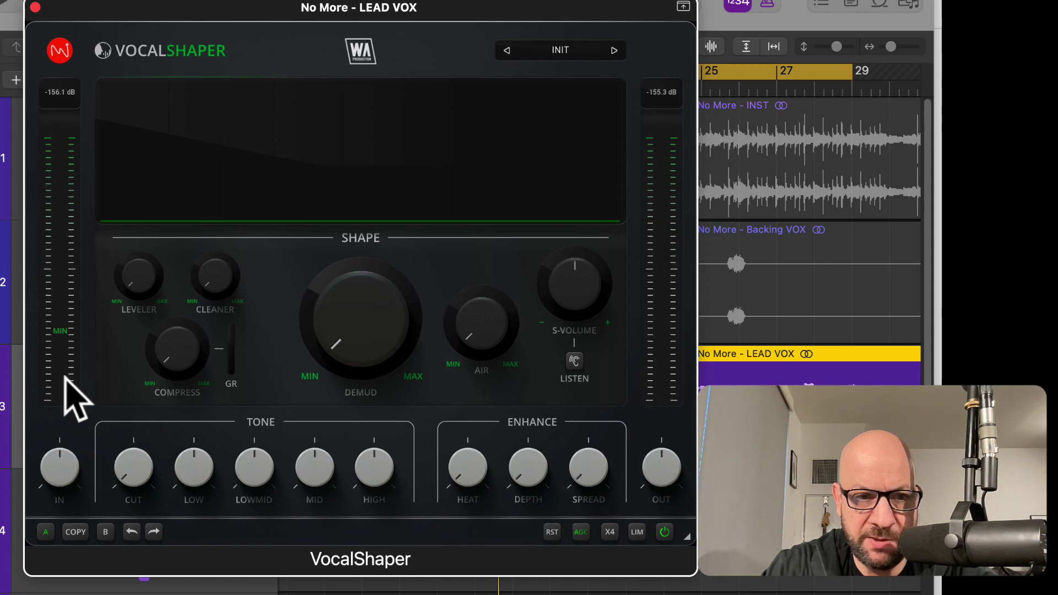
# - Raise VocalShaper's input gain to about three-quarters of its range while the lead vocal plays
pyautogui.press('space')
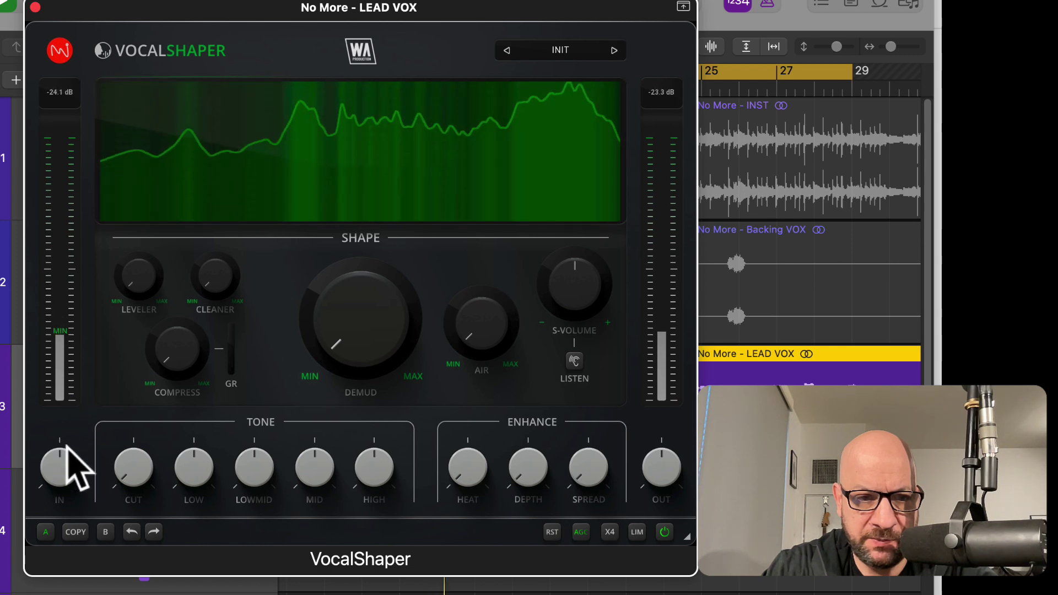
pyautogui.moveTo(66, 468)
pyautogui.moveTo(60, 467); pyautogui.dragTo(60, 432)
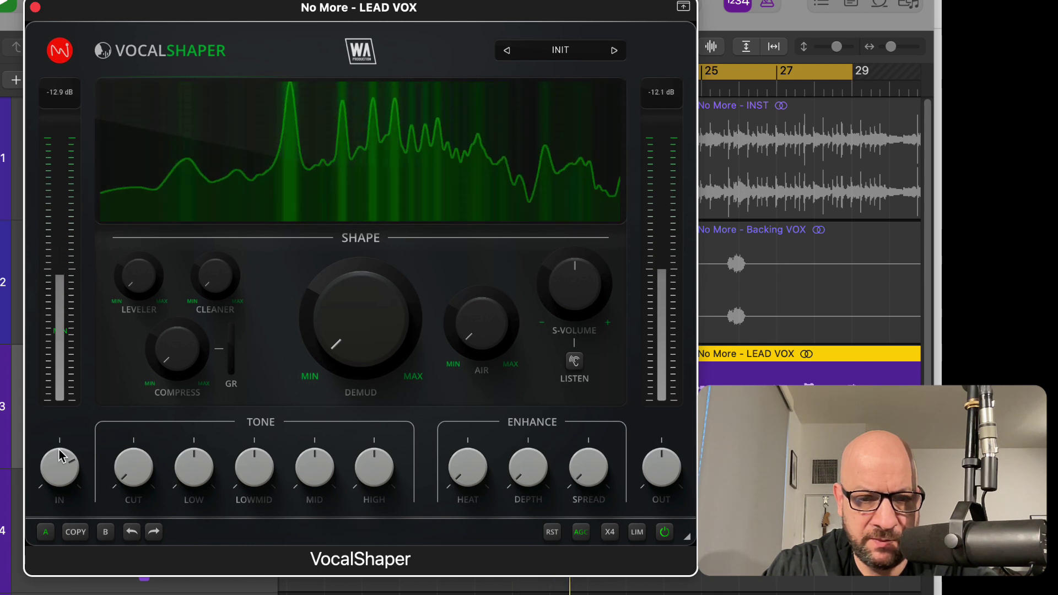
pyautogui.press('space')
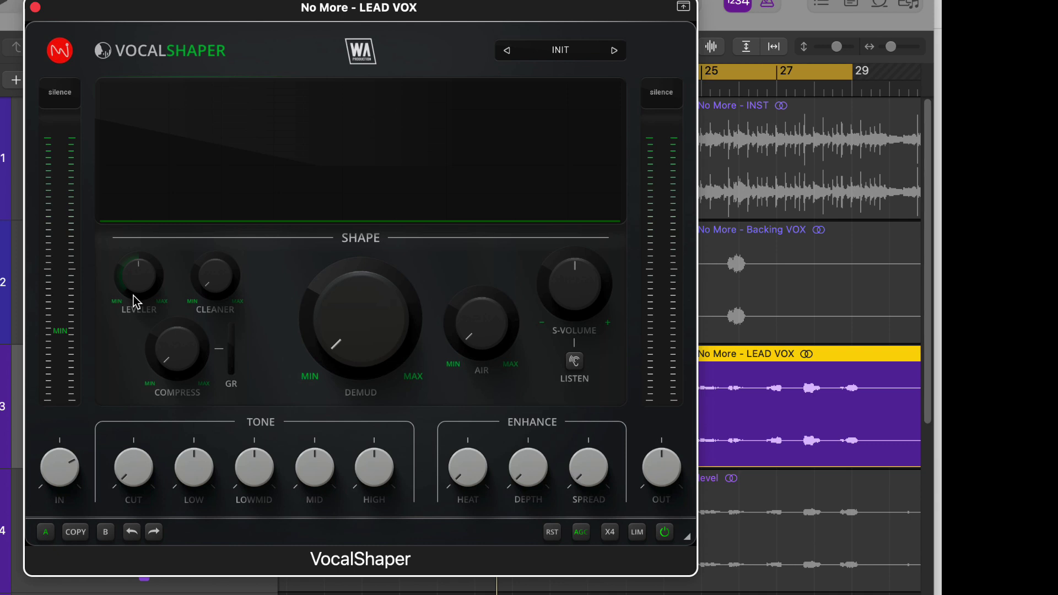
# - Leave the plug-in for the arrangement, solo the level track together with LEAD VOX and enlarge the track height
pyautogui.press('super+w')
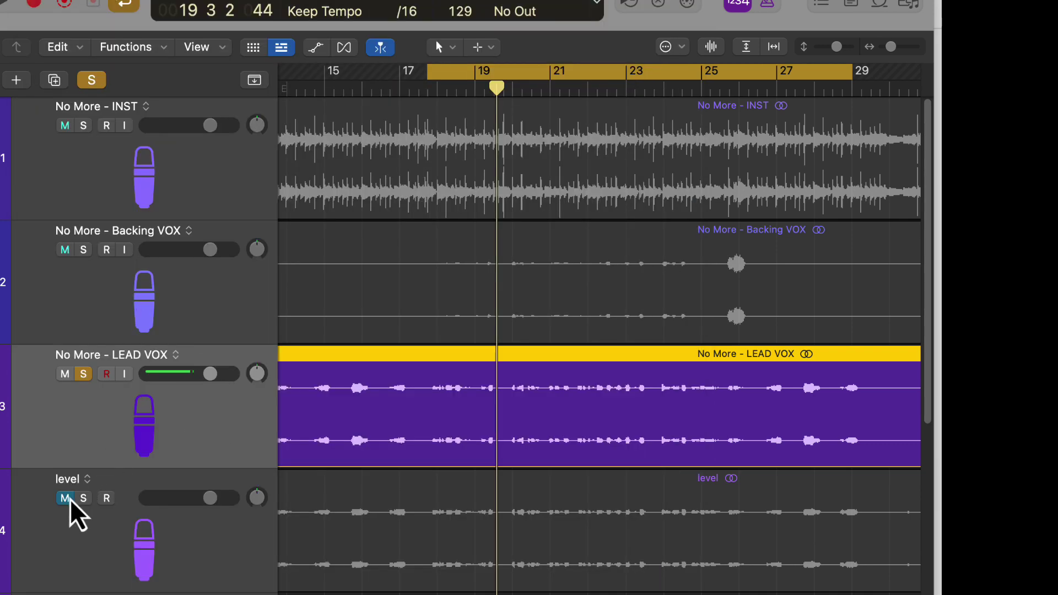
pyautogui.click(83, 498)
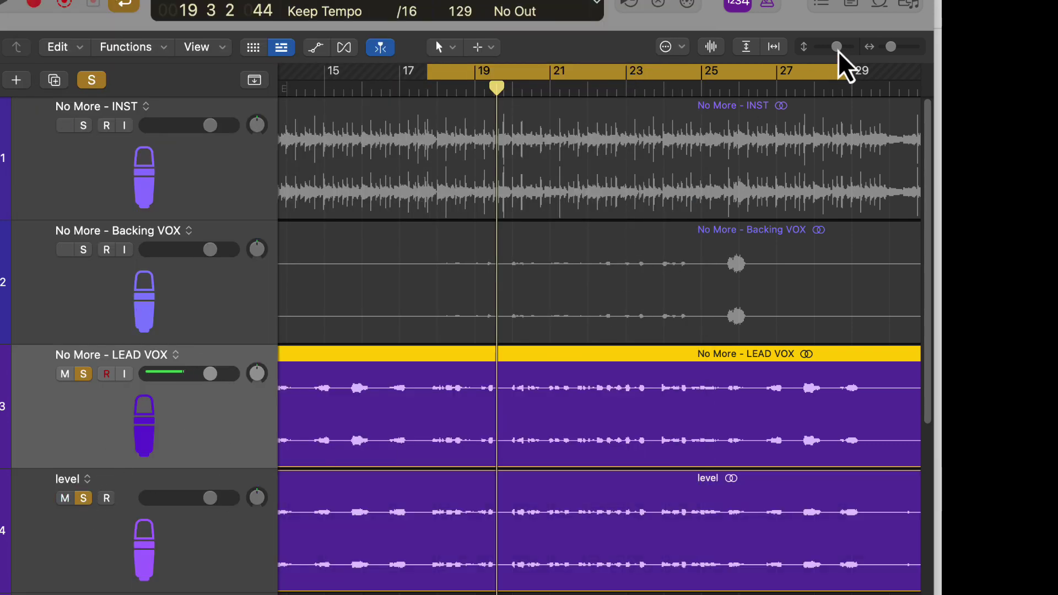
pyautogui.moveTo(838, 48); pyautogui.dragTo(856, 44)
# - Compare the waveforms of the LEAD VOX and level tracks along the song, focusing on their peaks and quiet phrases
pyautogui.scroll(-2, 689, 386)
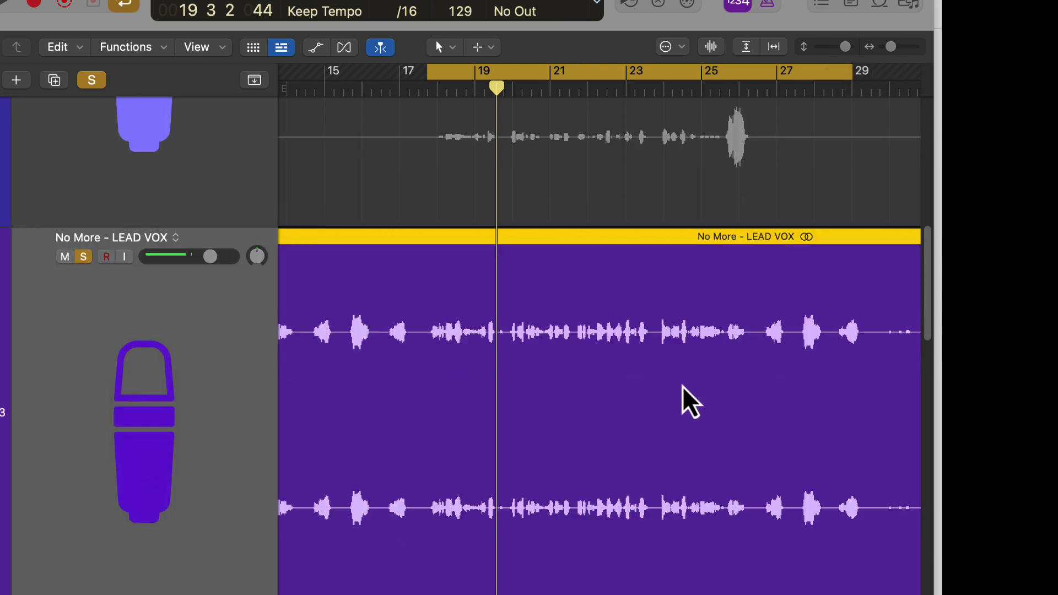
pyautogui.scroll(-6, 681, 402)
pyautogui.scroll(3, 496, 248)
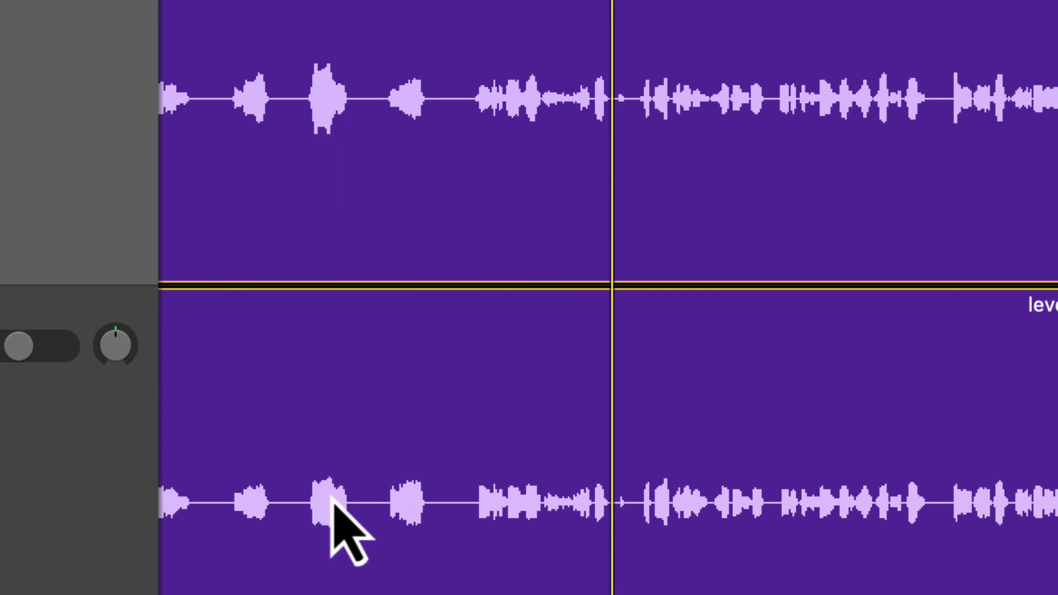
pyautogui.hscroll(10, 496, 516)
pyautogui.scroll(-5, 497, 515)
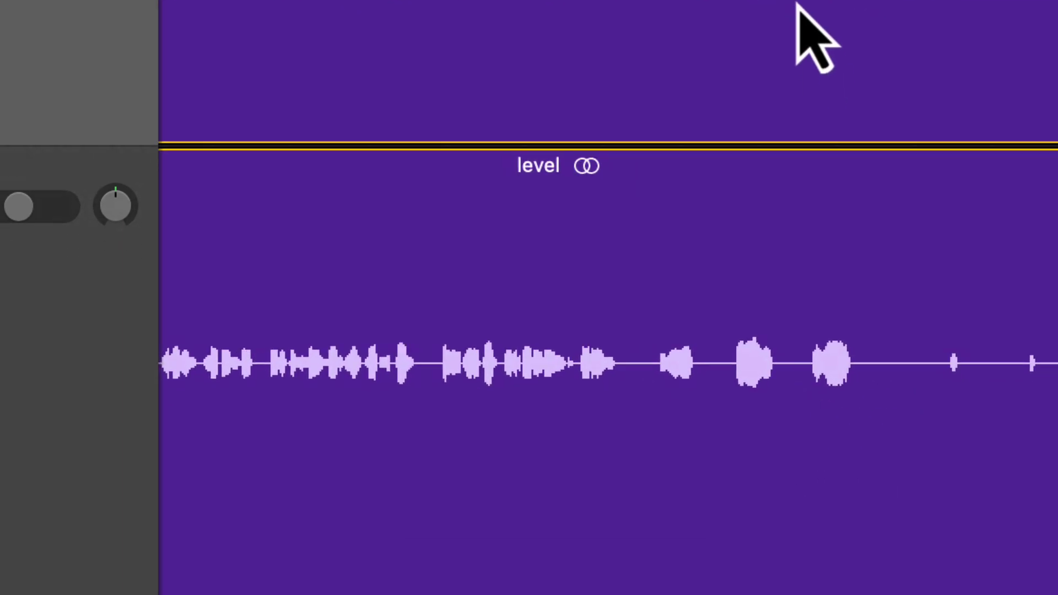
pyautogui.hscroll(3, 796, 2)
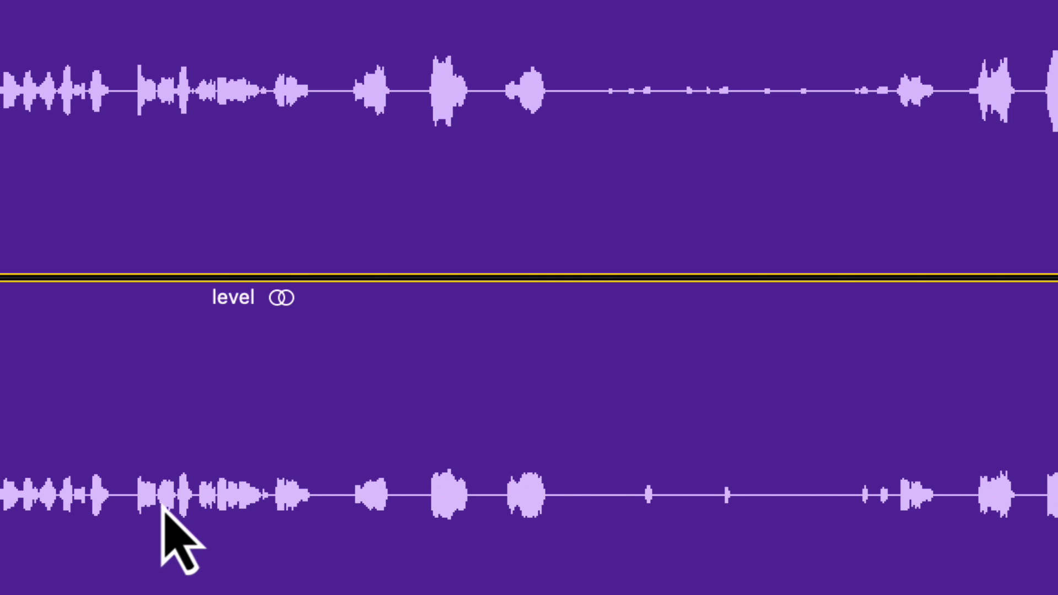
pyautogui.scroll(-5, 162, 505)
pyautogui.scroll(4, 160, 505)
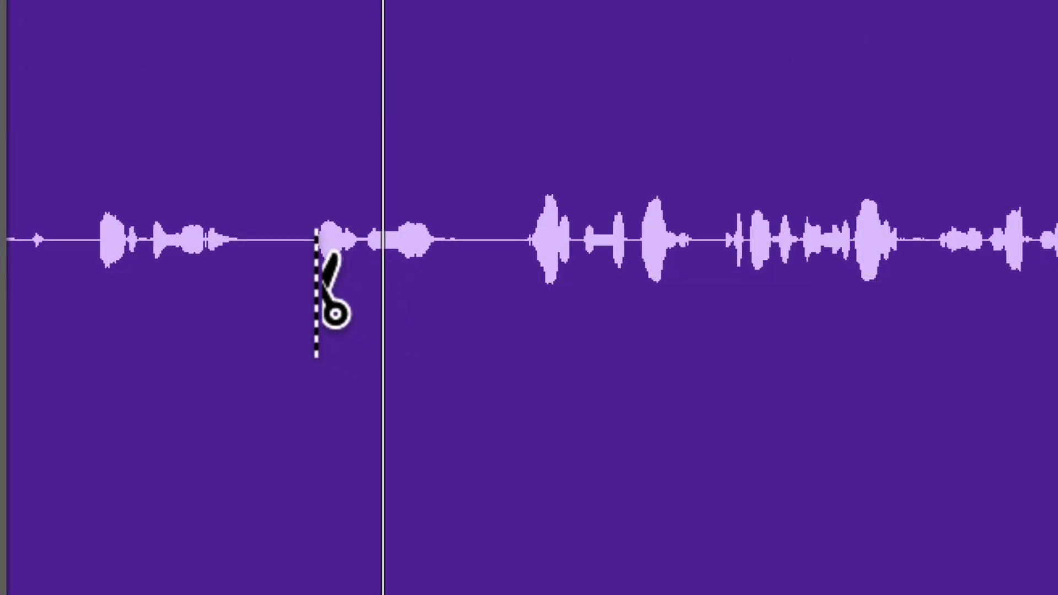
# - Split the vocal region just before and just after the quiet second phrase, and select the isolated piece
pyautogui.click(317, 292)
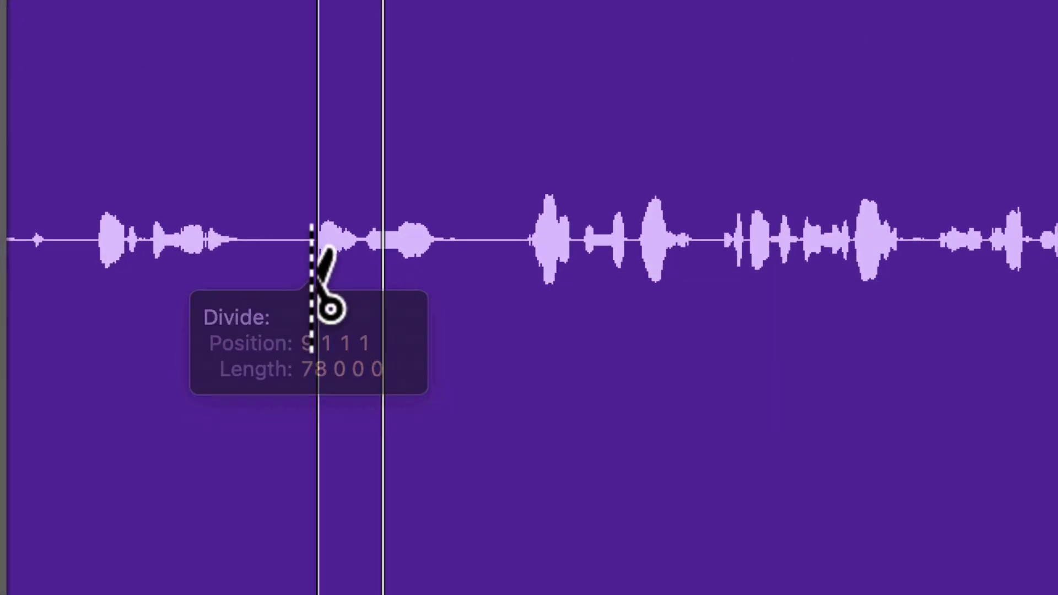
pyautogui.click(455, 292)
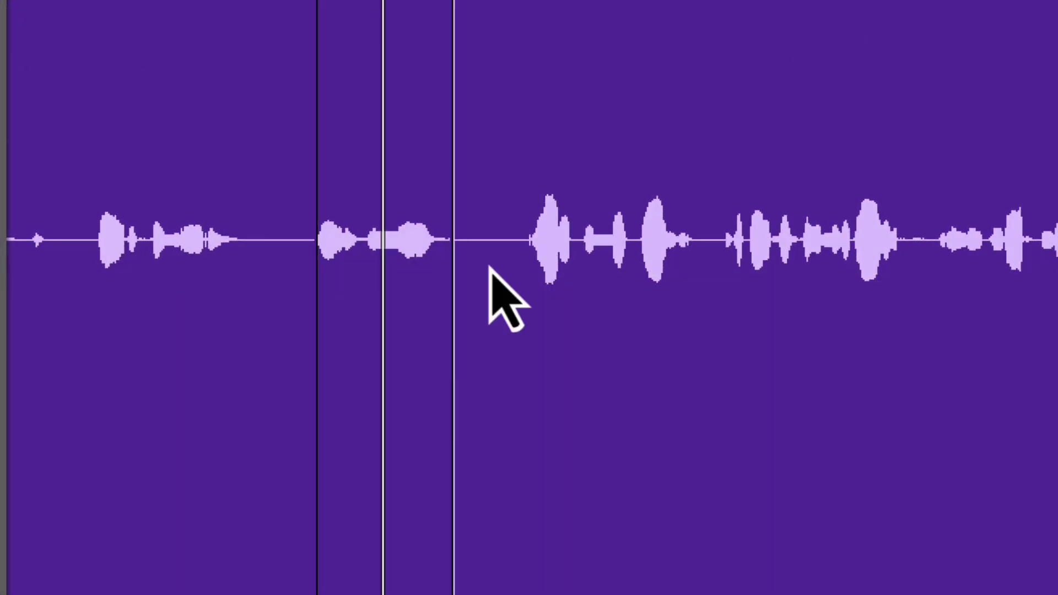
pyautogui.press('t')
pyautogui.click(568, 264)
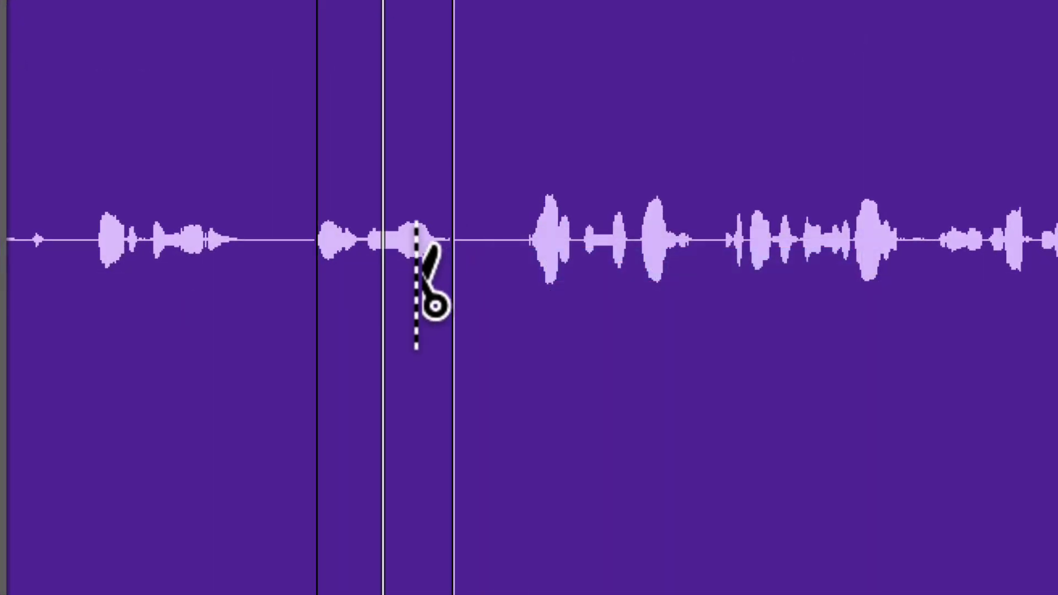
pyautogui.click(414, 274)
pyautogui.moveTo(432, 477); pyautogui.dragTo(437, 350)
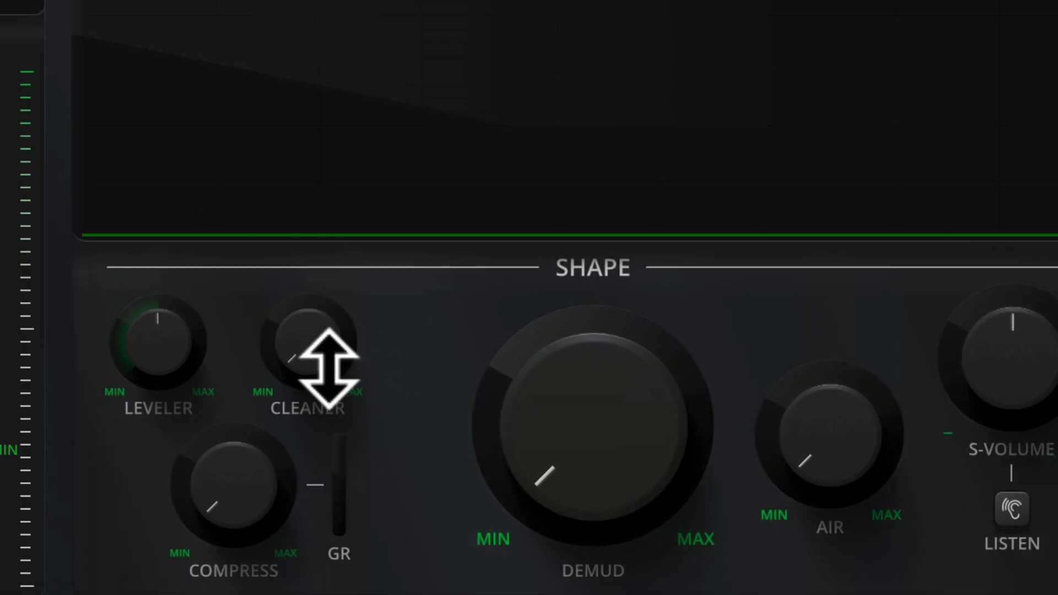
# - Sweep VocalShaper's Cleaner down to minimum and settle it at about 70 percent, and raise Compress to about three-quarters
pyautogui.moveTo(331, 366); pyautogui.dragTo(331, 386)
pyautogui.moveTo(295, 342); pyautogui.dragTo(305, 323)
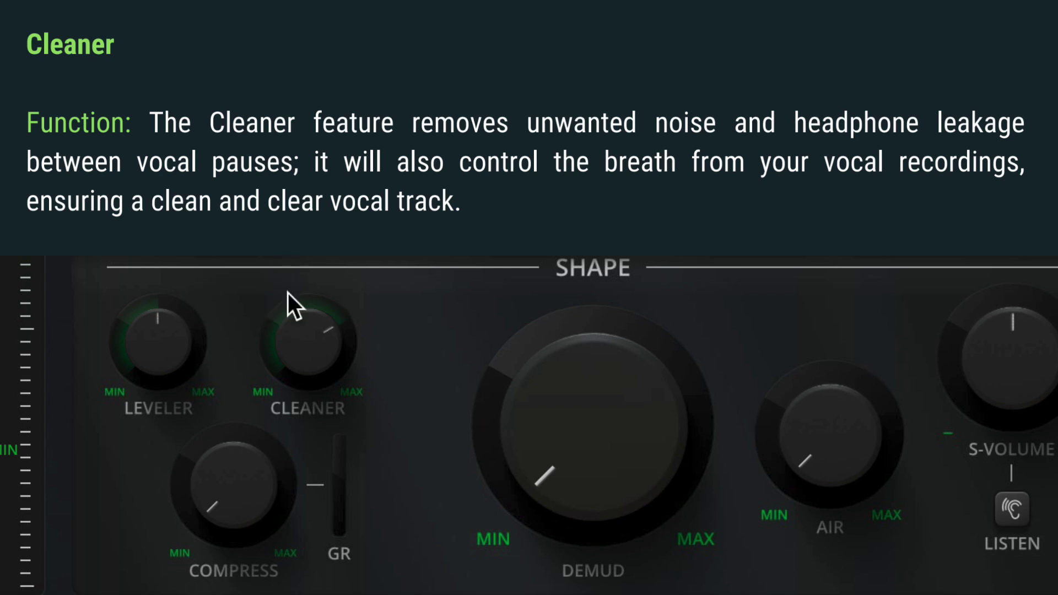
pyautogui.moveTo(303, 338); pyautogui.dragTo(303, 385)
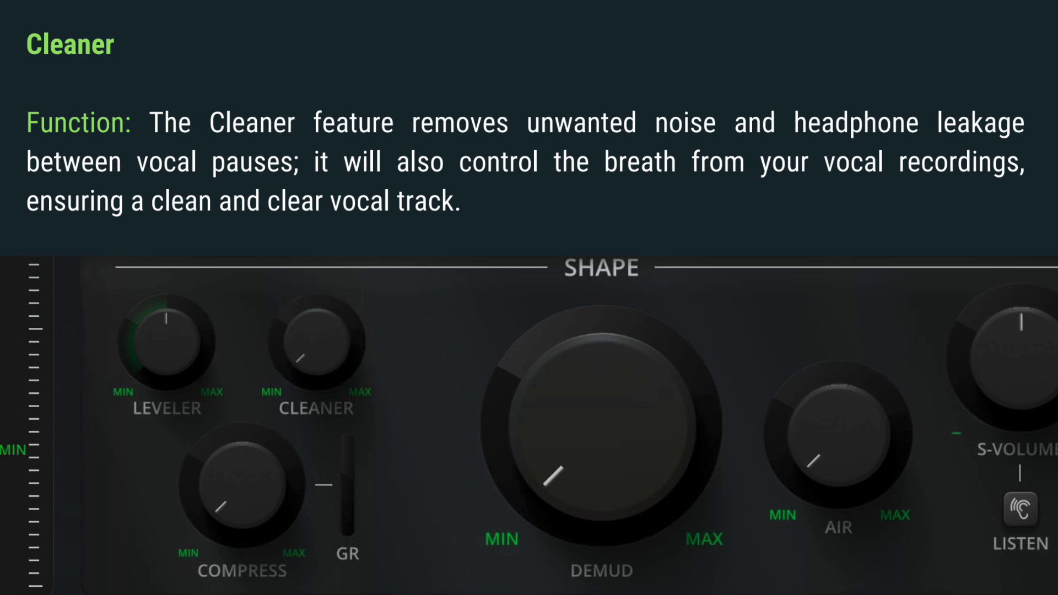
pyautogui.moveTo(317, 339); pyautogui.dragTo(307, 320)
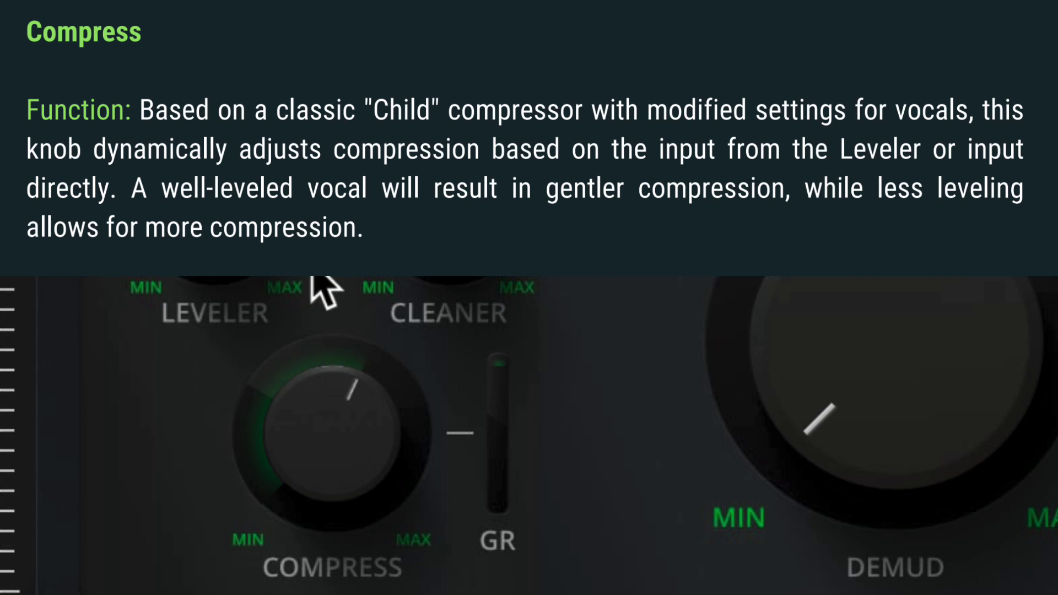
pyautogui.moveTo(311, 257); pyautogui.dragTo(311, 240)
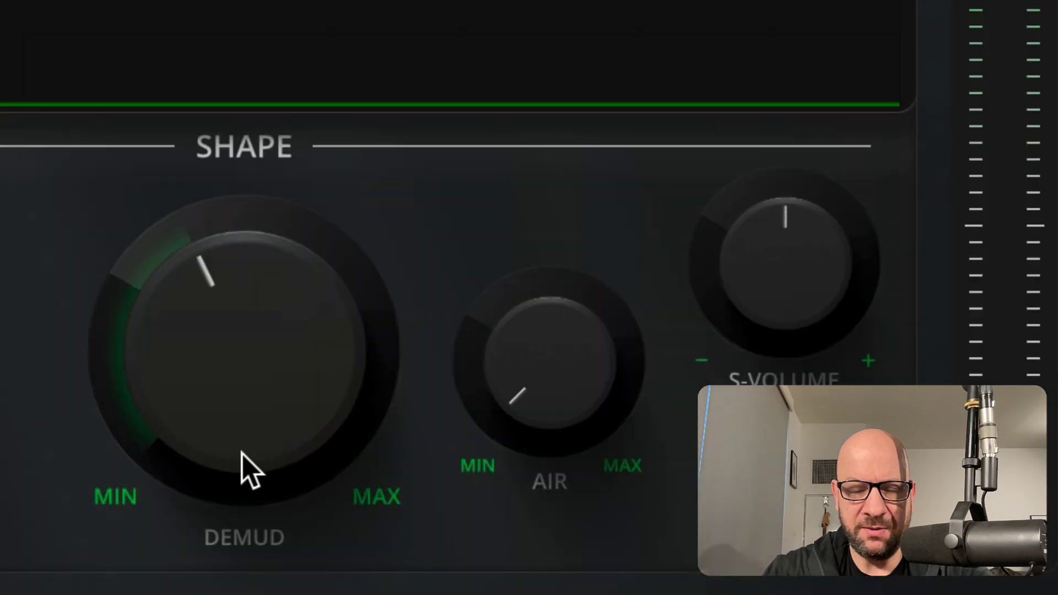
# - Sweep Demud to its maximum and back to just past halfway, and raise Air to about 80 percent
pyautogui.moveTo(232, 456); pyautogui.dragTo(197, 456)
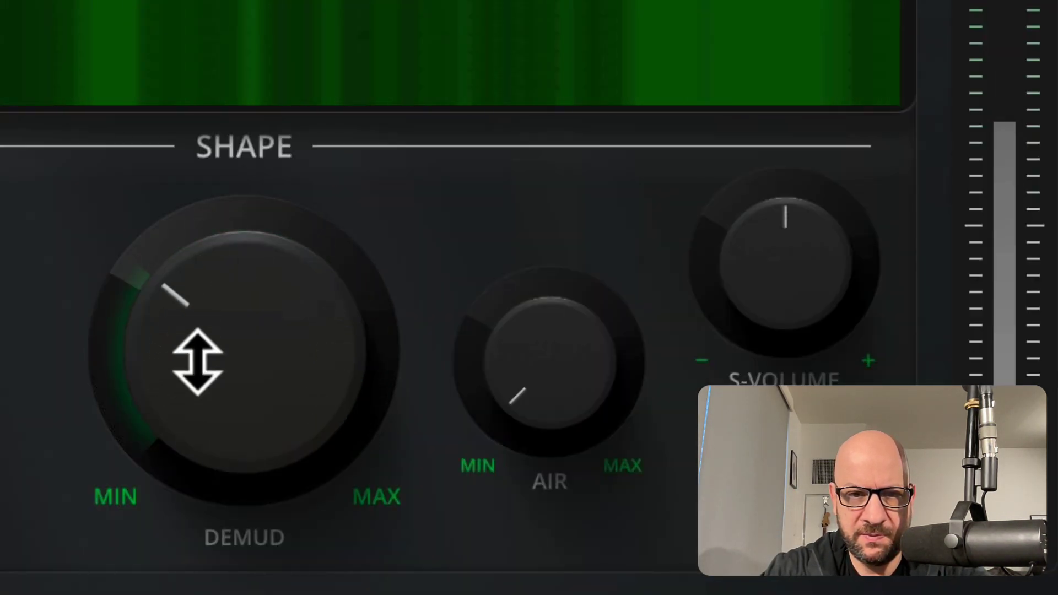
pyautogui.moveTo(197, 362); pyautogui.dragTo(198, 265)
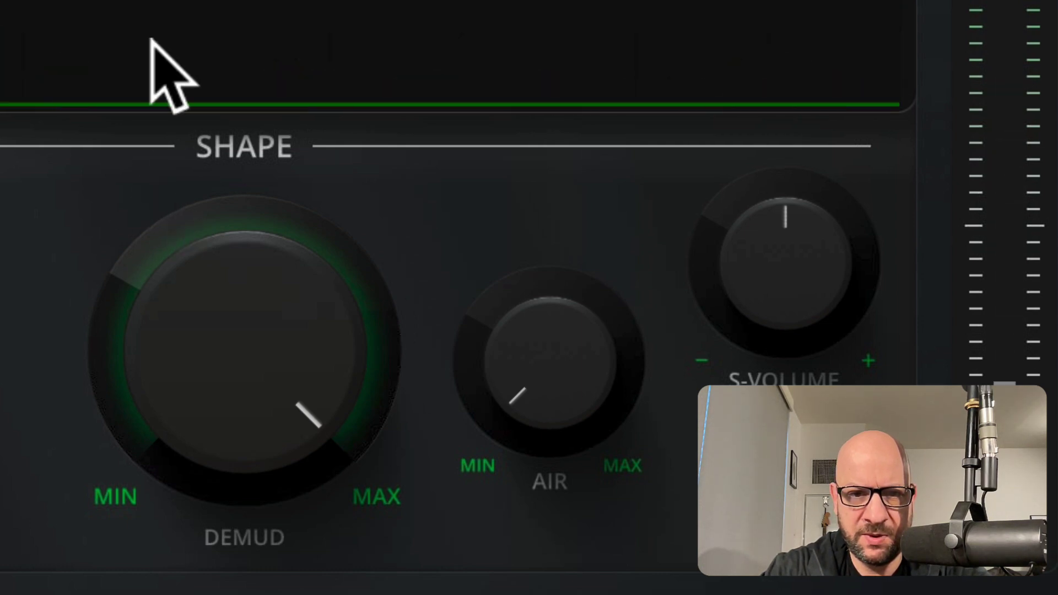
pyautogui.moveTo(218, 298); pyautogui.dragTo(220, 433)
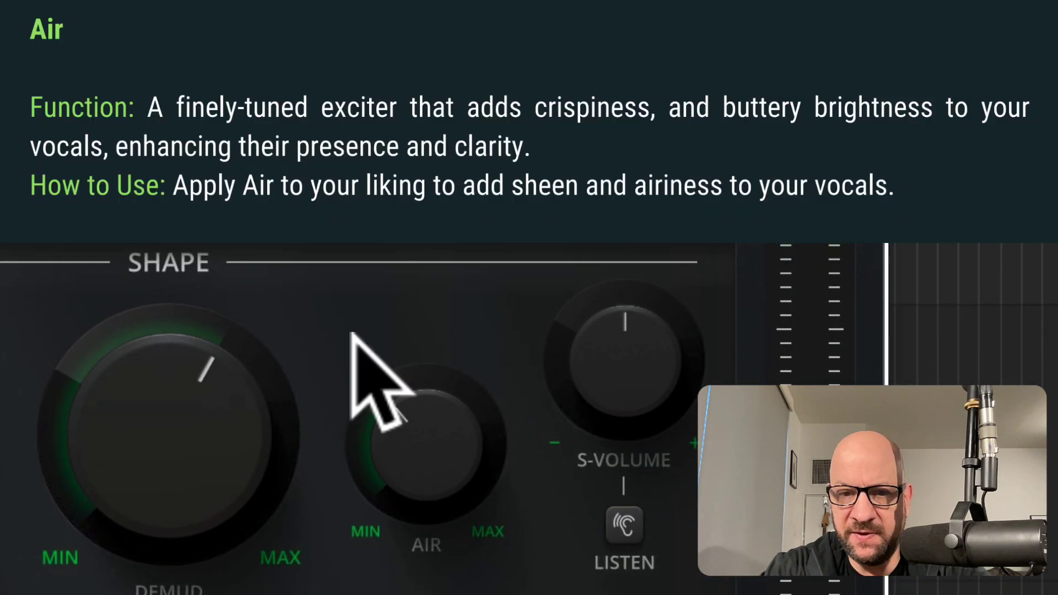
pyautogui.moveTo(549, 358); pyautogui.dragTo(550, 320)
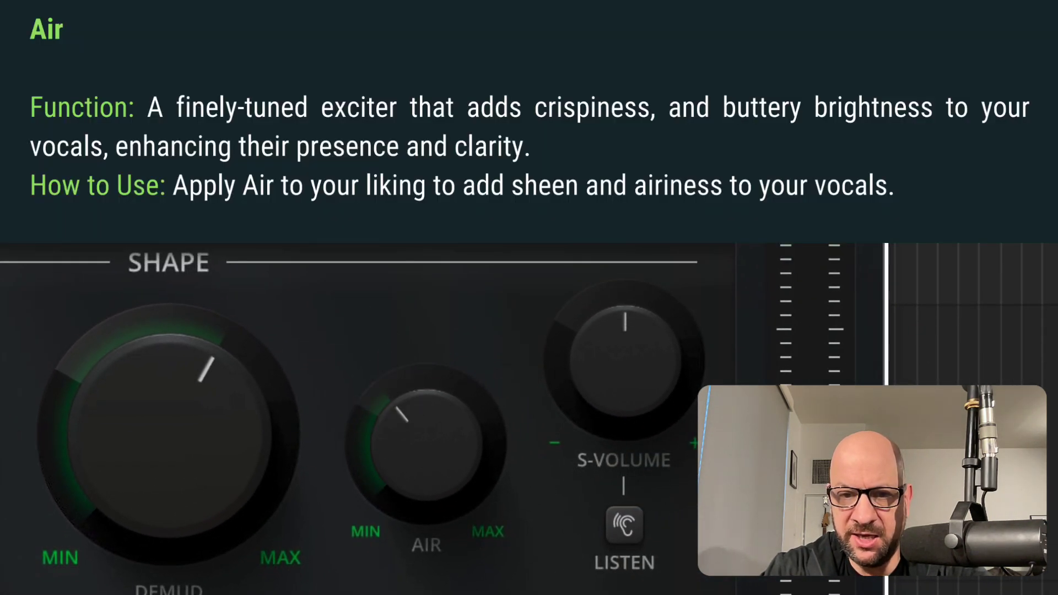
pyautogui.moveTo(397, 461); pyautogui.dragTo(392, 419)
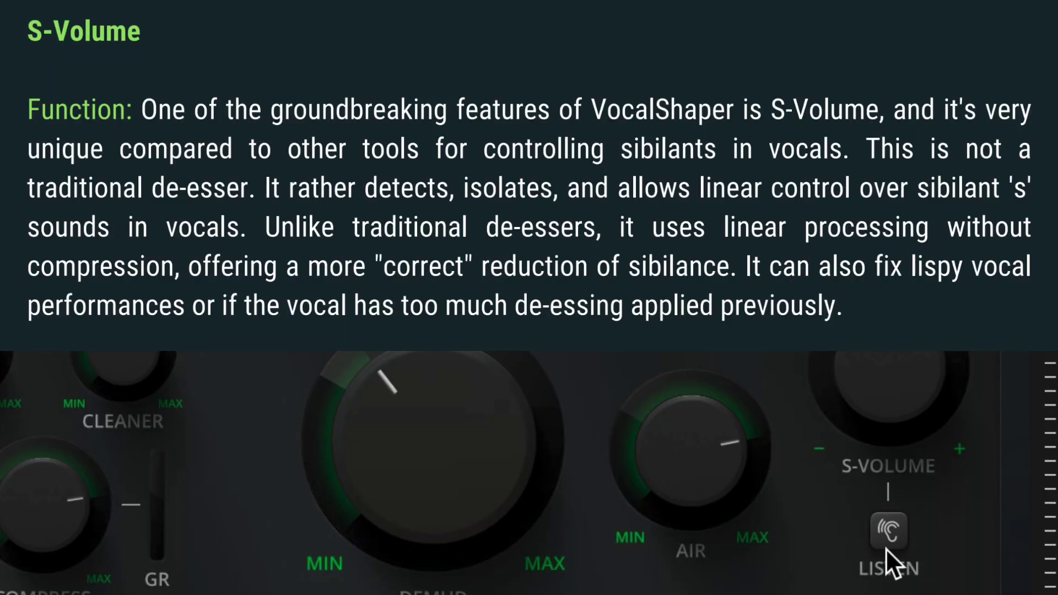
# - Monitor only the sibilance while sweeping S-Volume between its extremes, settle it well below centre and stop the sibilance monitoring
pyautogui.click(885, 547)
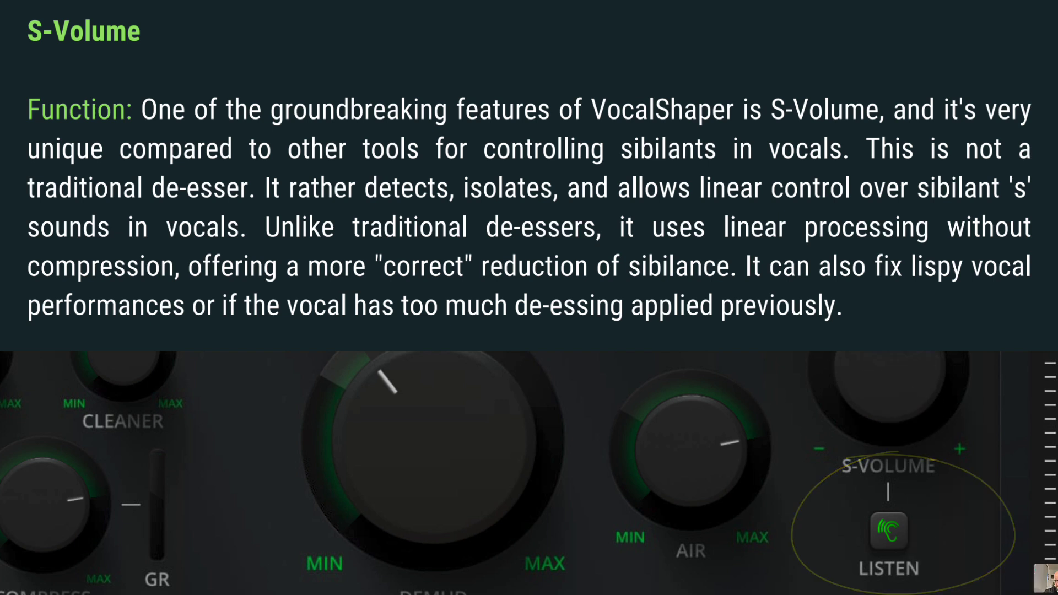
pyautogui.moveTo(884, 411)
pyautogui.mouseDown()
pyautogui.moveTo(882, 504)
pyautogui.moveTo(882, 409)
pyautogui.mouseUp()
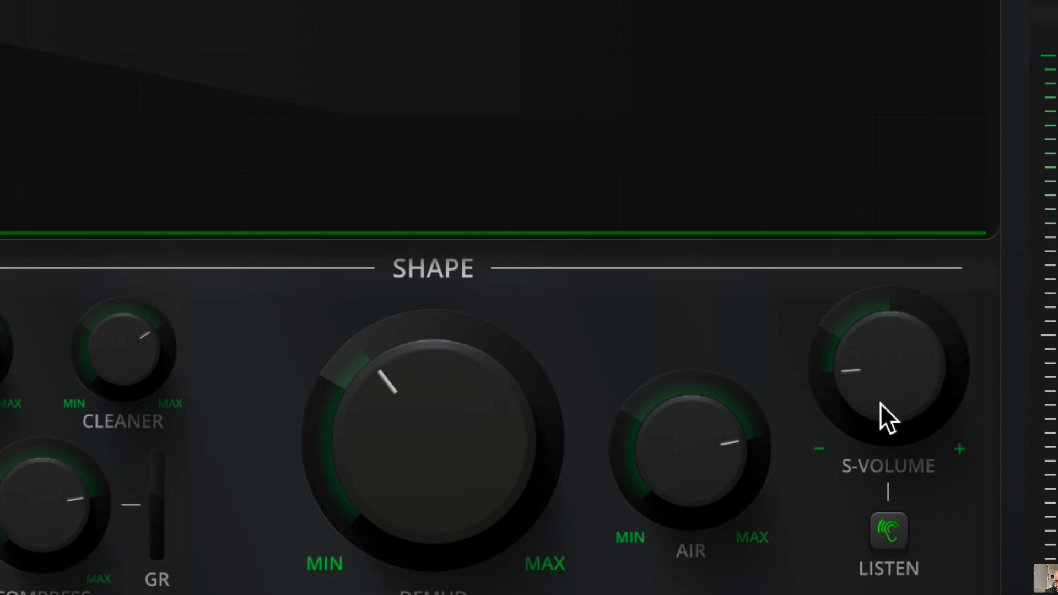
pyautogui.moveTo(880, 404); pyautogui.dragTo(880, 325)
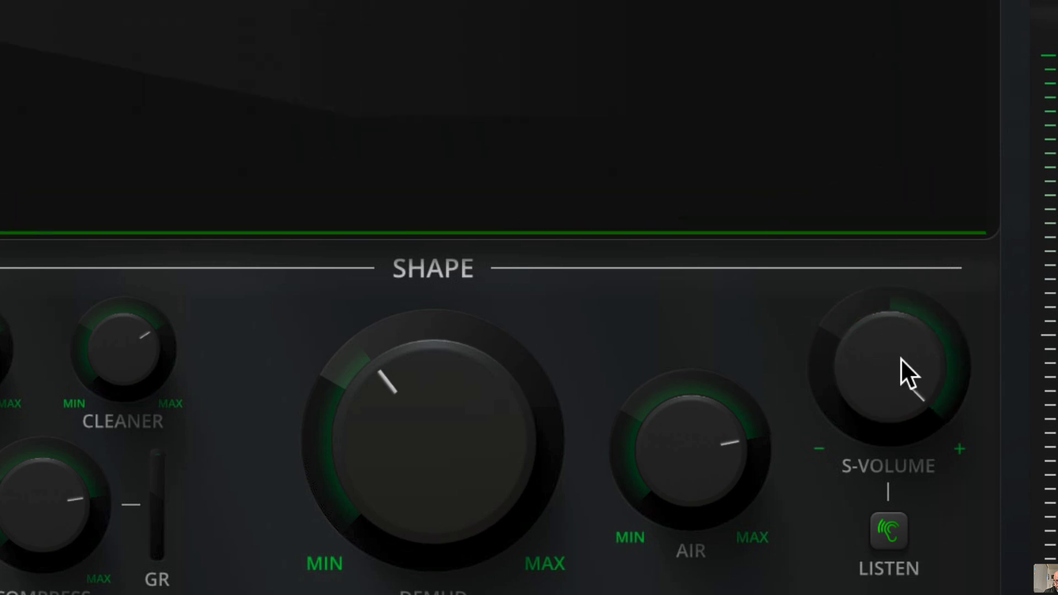
pyautogui.moveTo(900, 359); pyautogui.dragTo(914, 496)
pyautogui.moveTo(898, 386); pyautogui.dragTo(898, 452)
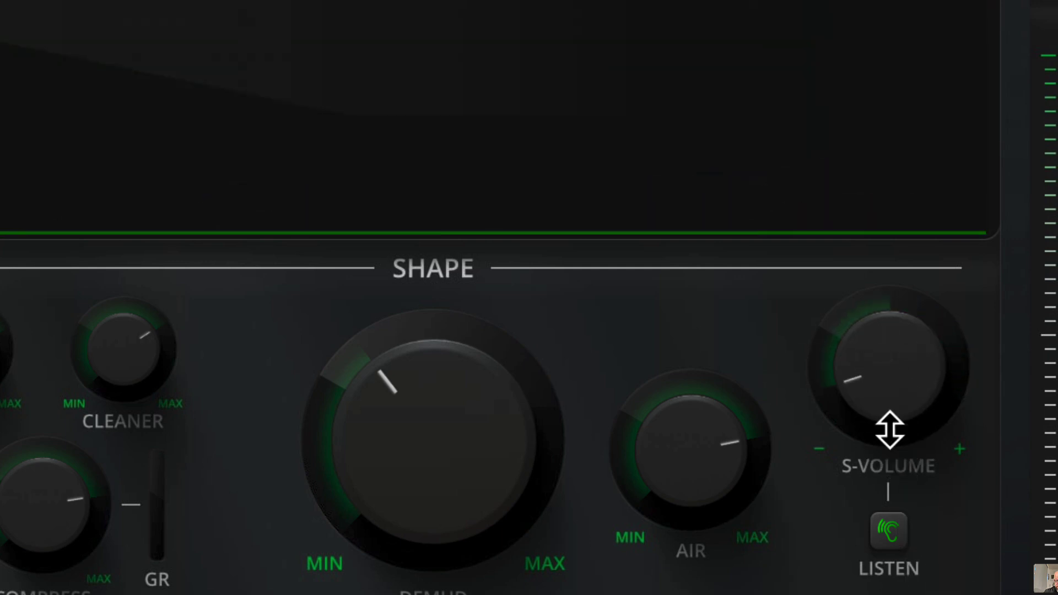
pyautogui.click(888, 532)
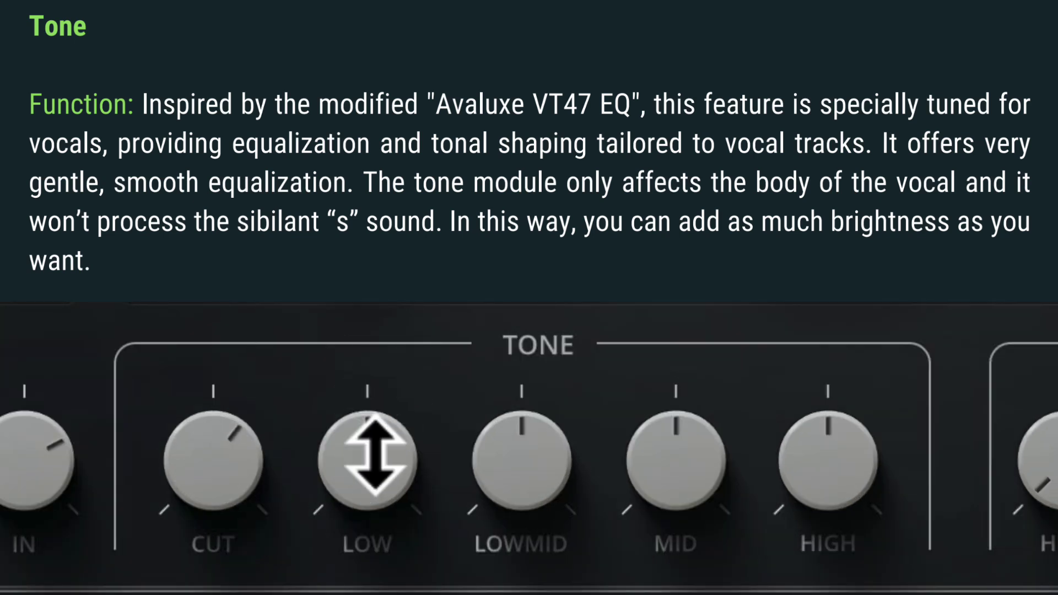
# - Shape the Tone section with Cut at maximum, Low, Lowmid and High boosted, and Mid at its centre position
pyautogui.moveTo(227, 449); pyautogui.dragTo(227, 443)
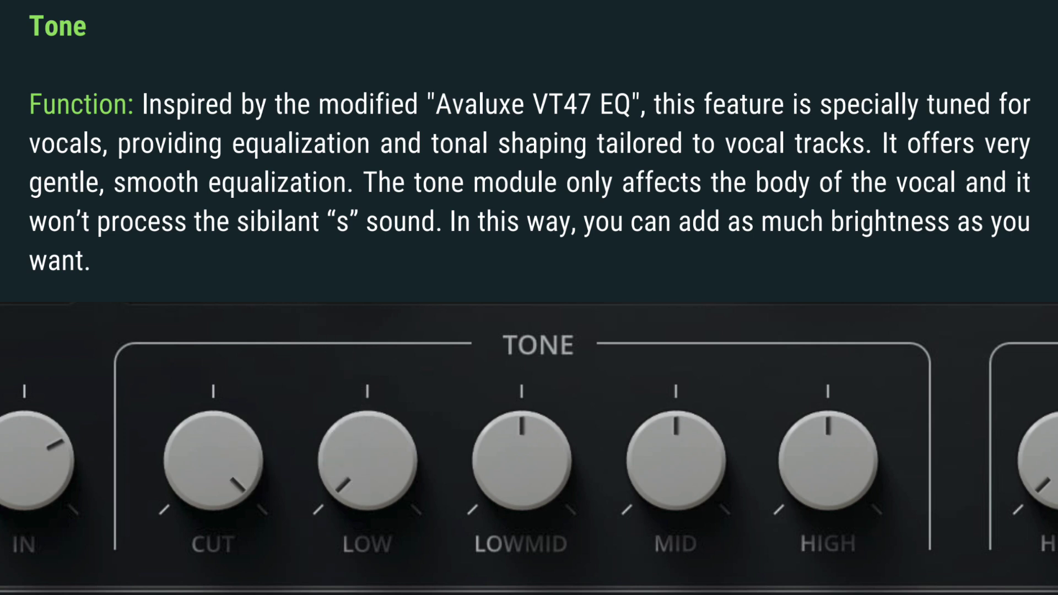
pyautogui.moveTo(368, 461); pyautogui.dragTo(368, 435)
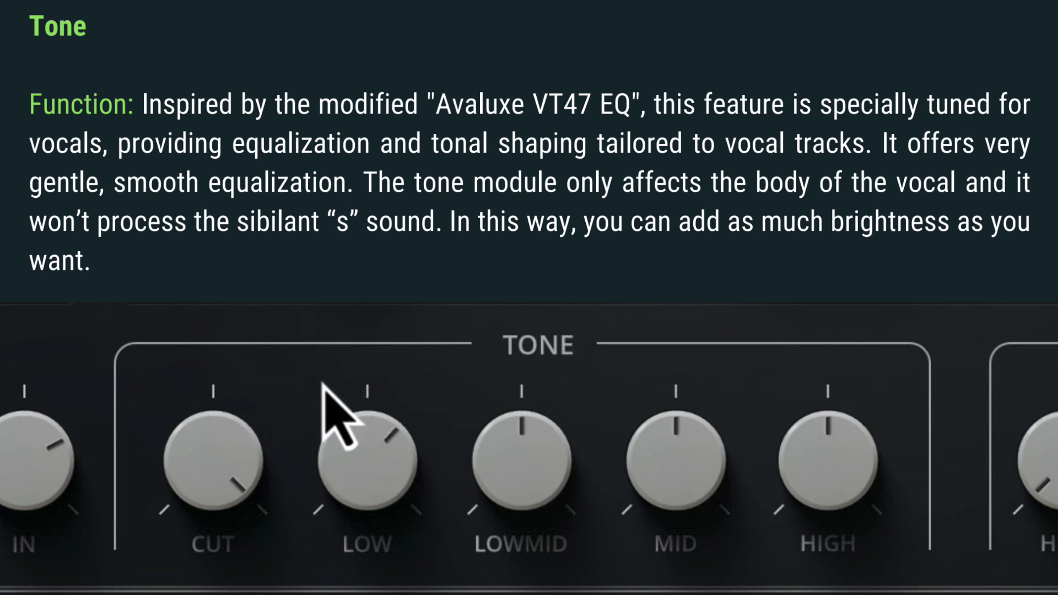
pyautogui.moveTo(503, 478); pyautogui.dragTo(502, 470)
pyautogui.moveTo(642, 432); pyautogui.dragTo(643, 427)
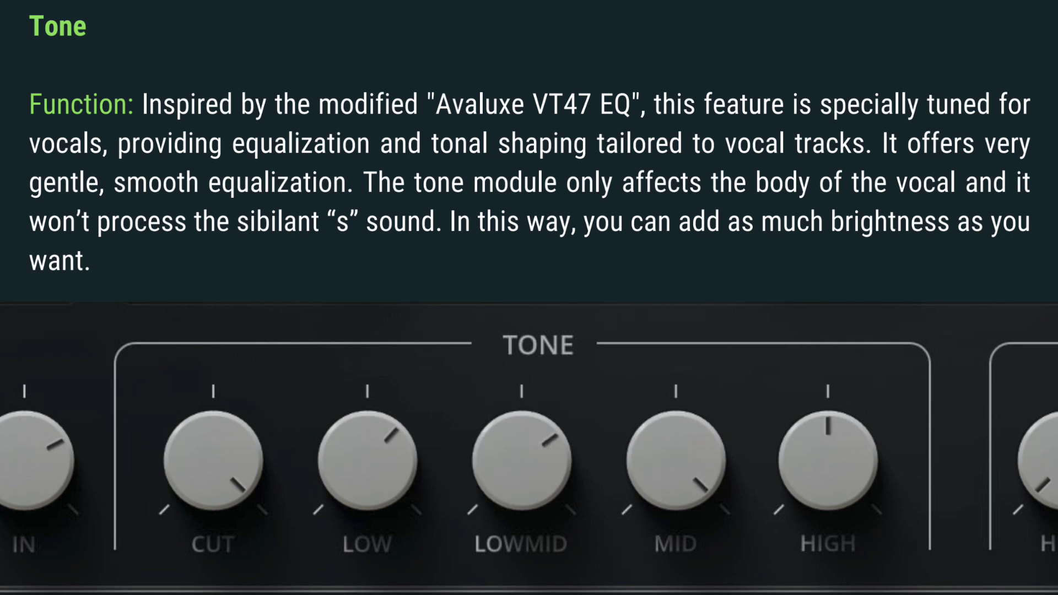
pyautogui.moveTo(650, 496); pyautogui.dragTo(650, 512)
pyautogui.moveTo(851, 537); pyautogui.dragTo(851, 531)
pyautogui.moveTo(675, 463); pyautogui.dragTo(676, 451)
# - Set the Tone section's Lowmid to 0 dB
pyautogui.doubleClick(528, 468)
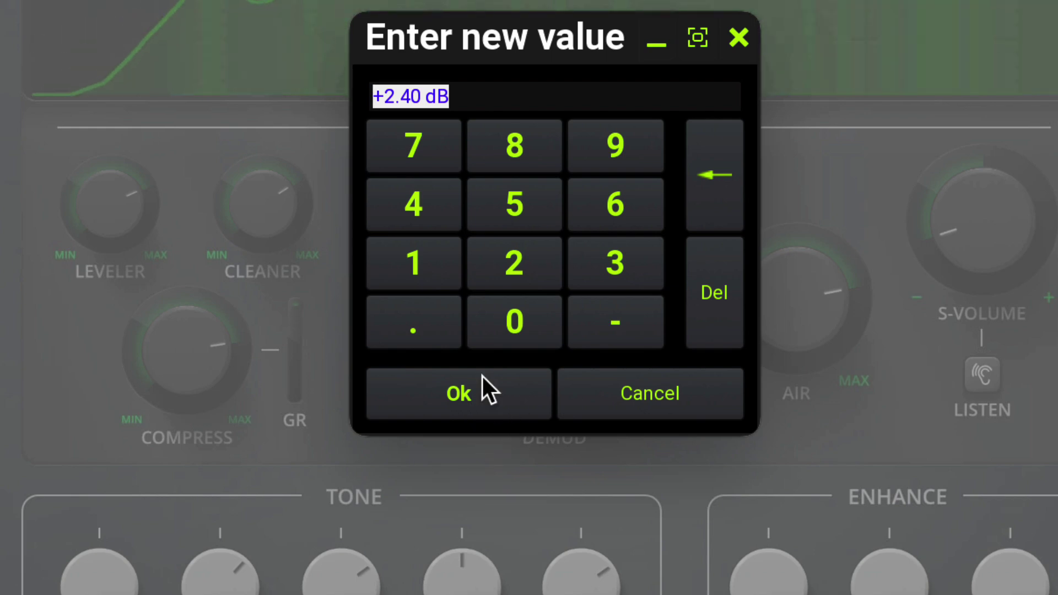
pyautogui.write('0')
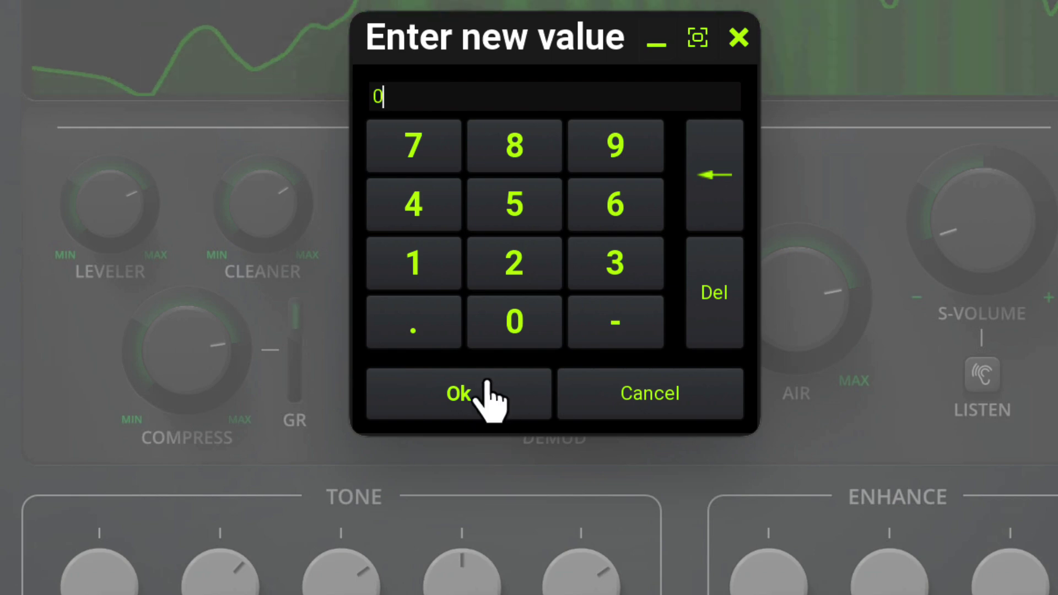
pyautogui.click(485, 394)
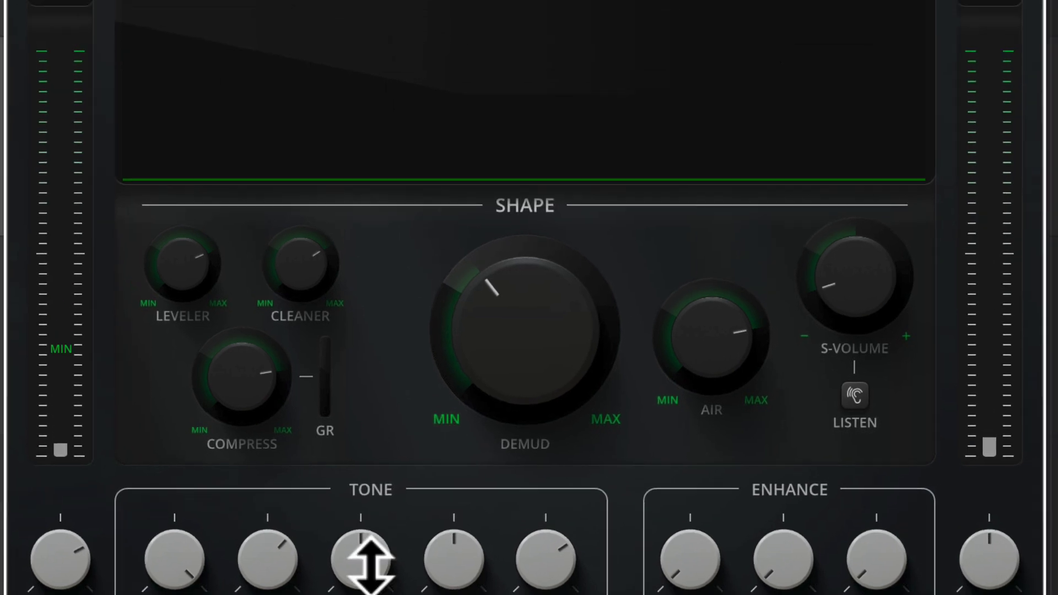
pyautogui.doubleClick(366, 557)
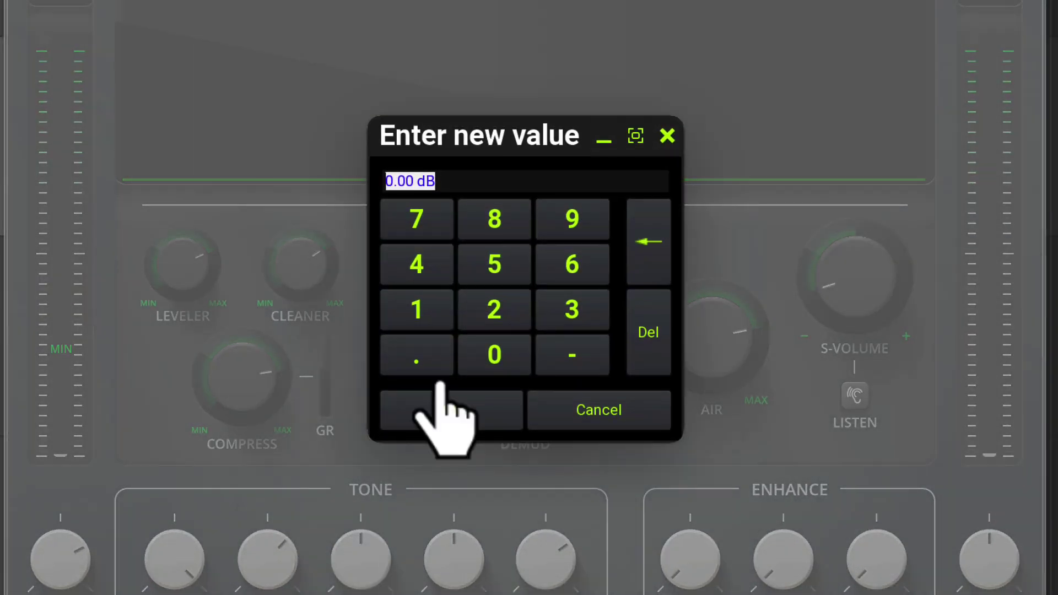
pyautogui.click(594, 421)
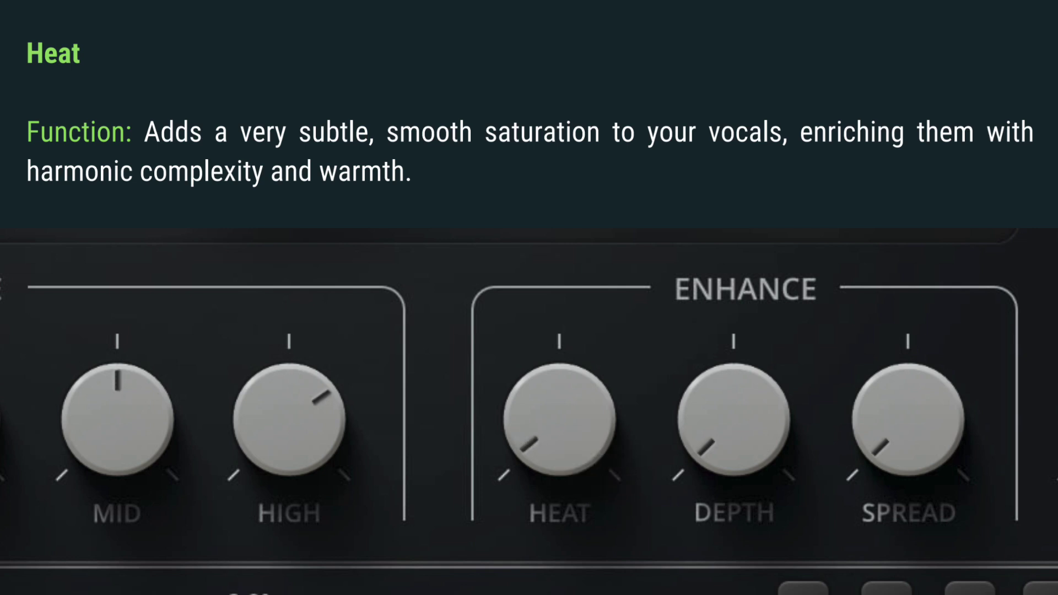
# - Raise Heat in the Enhance section to around 80 percent and settle it just past its centre position
pyautogui.moveTo(571, 453); pyautogui.dragTo(569, 412)
pyautogui.moveTo(575, 448); pyautogui.dragTo(577, 424)
pyautogui.moveTo(560, 419); pyautogui.dragTo(560, 426)
pyautogui.moveTo(587, 593)
pyautogui.mouseDown()
pyautogui.moveTo(567, 555)
pyautogui.moveTo(567, 565)
pyautogui.mouseUp()
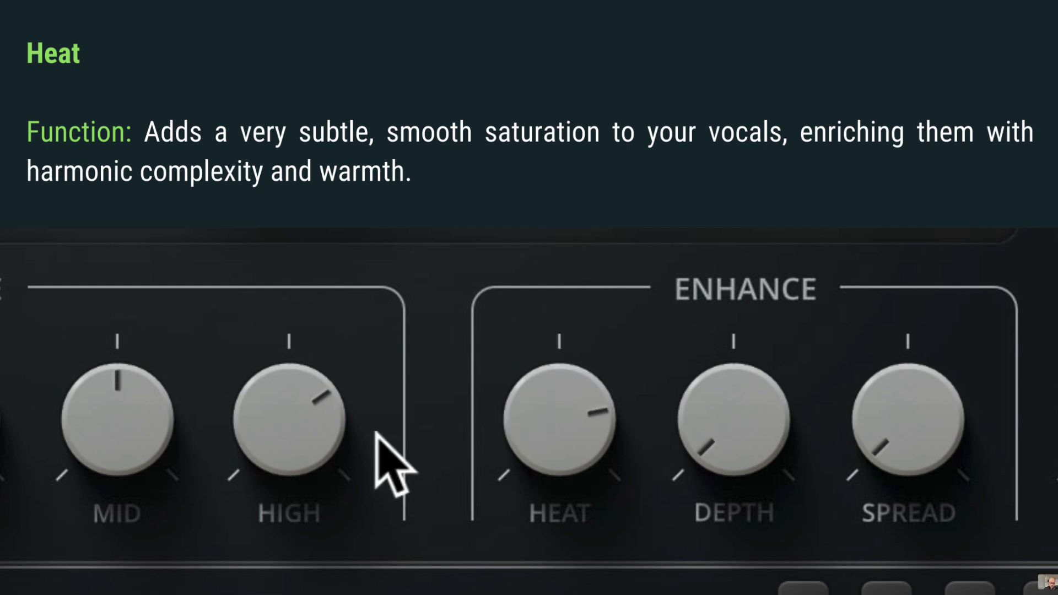
pyautogui.moveTo(489, 437); pyautogui.dragTo(489, 457)
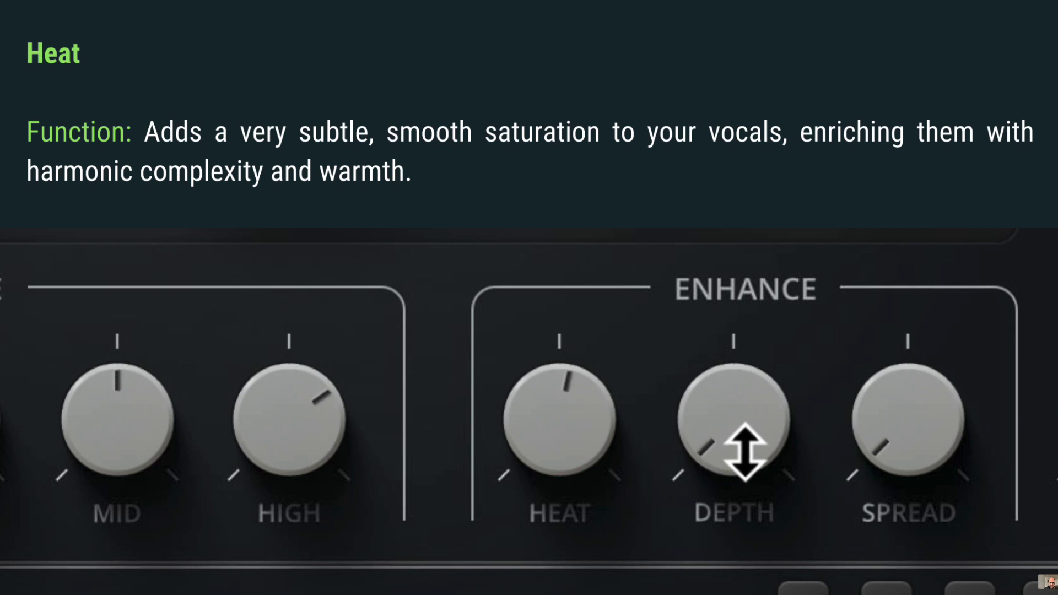
# - Raise Enhance Depth from minimum to near its upper end and settle it at about 80 percent
pyautogui.moveTo(745, 451); pyautogui.dragTo(745, 419)
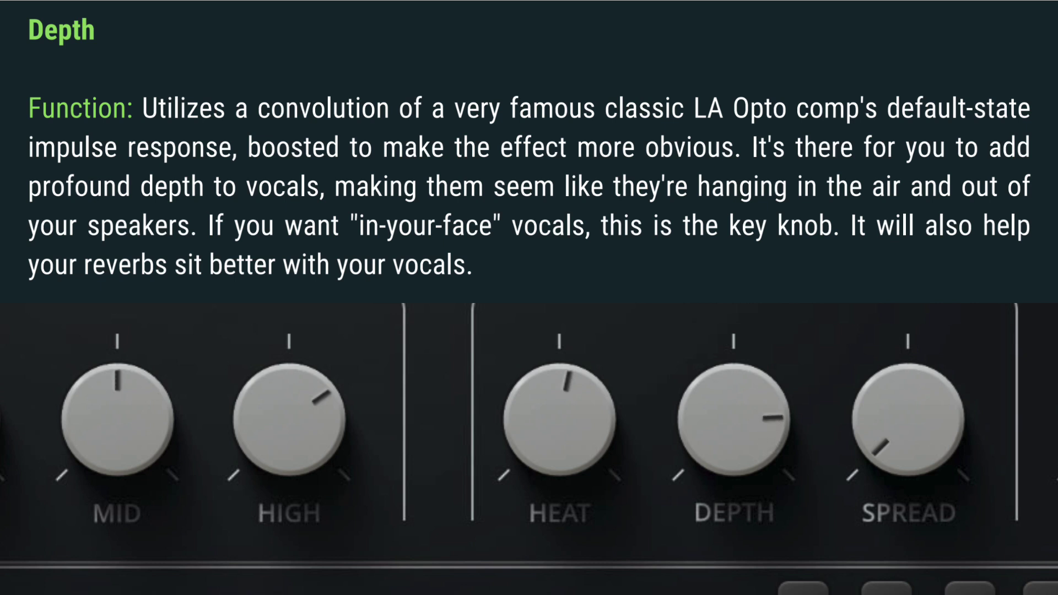
pyautogui.moveTo(701, 466); pyautogui.dragTo(701, 493)
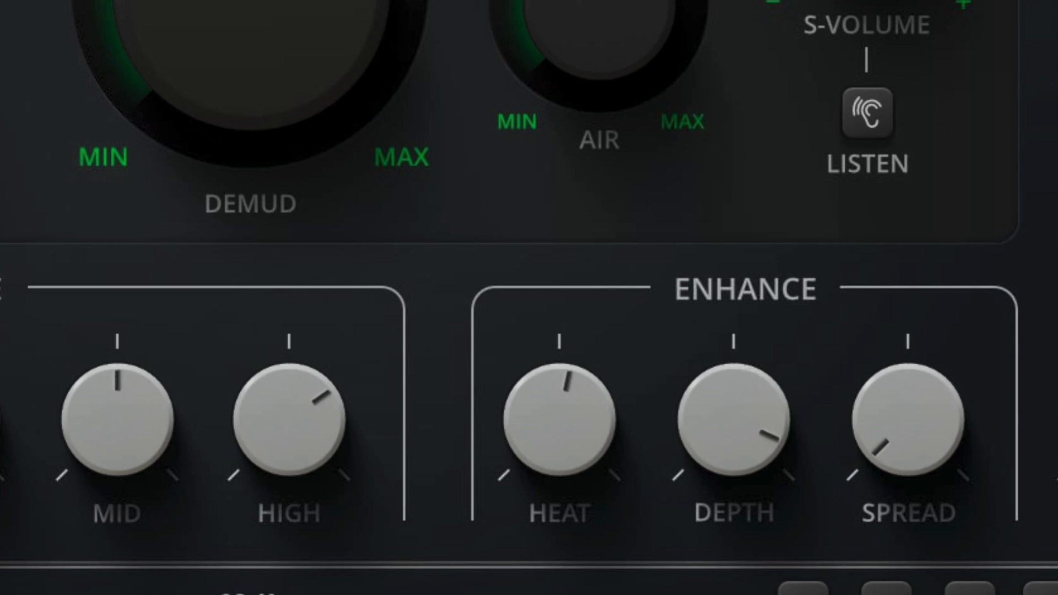
pyautogui.moveTo(748, 462); pyautogui.dragTo(747, 473)
# - Sweep Enhance Spread up to its maximum and settle it at about 70 percent
pyautogui.moveTo(885, 441); pyautogui.dragTo(885, 439)
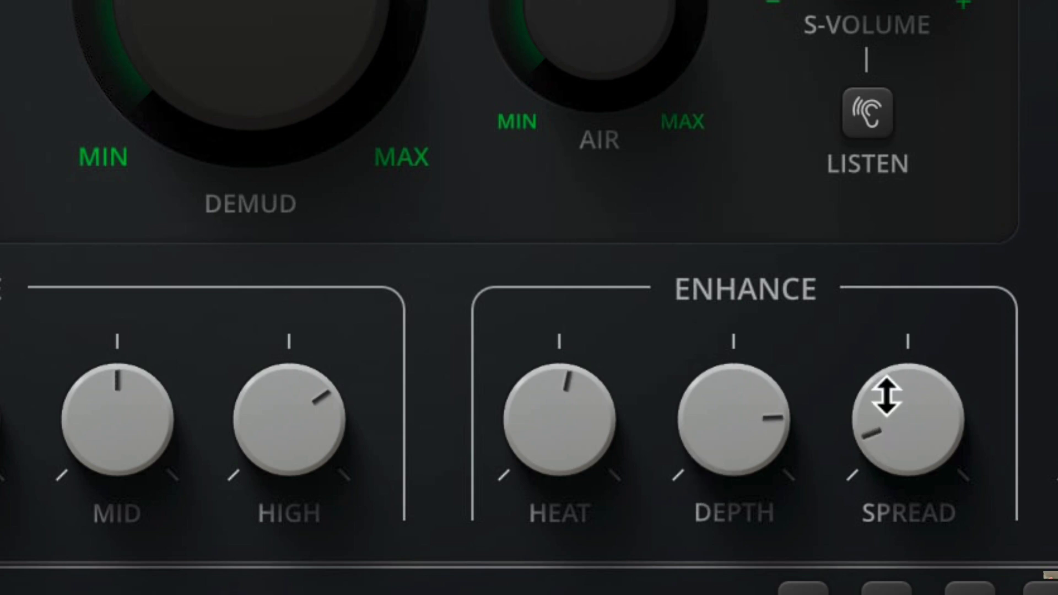
pyautogui.moveTo(886, 397); pyautogui.dragTo(885, 386)
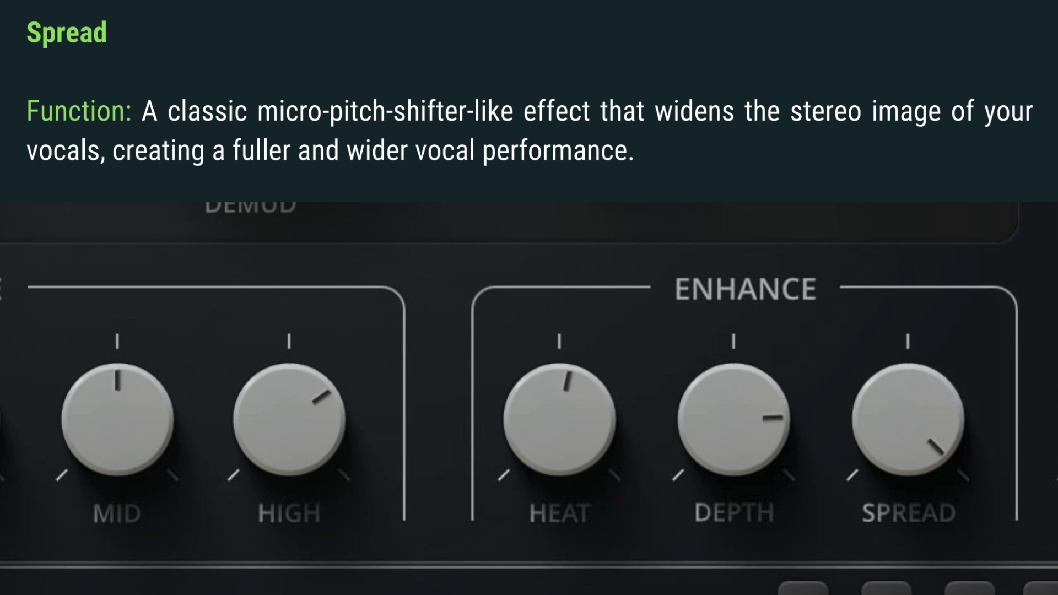
pyautogui.moveTo(886, 378); pyautogui.dragTo(900, 406)
pyautogui.moveTo(913, 462); pyautogui.dragTo(912, 467)
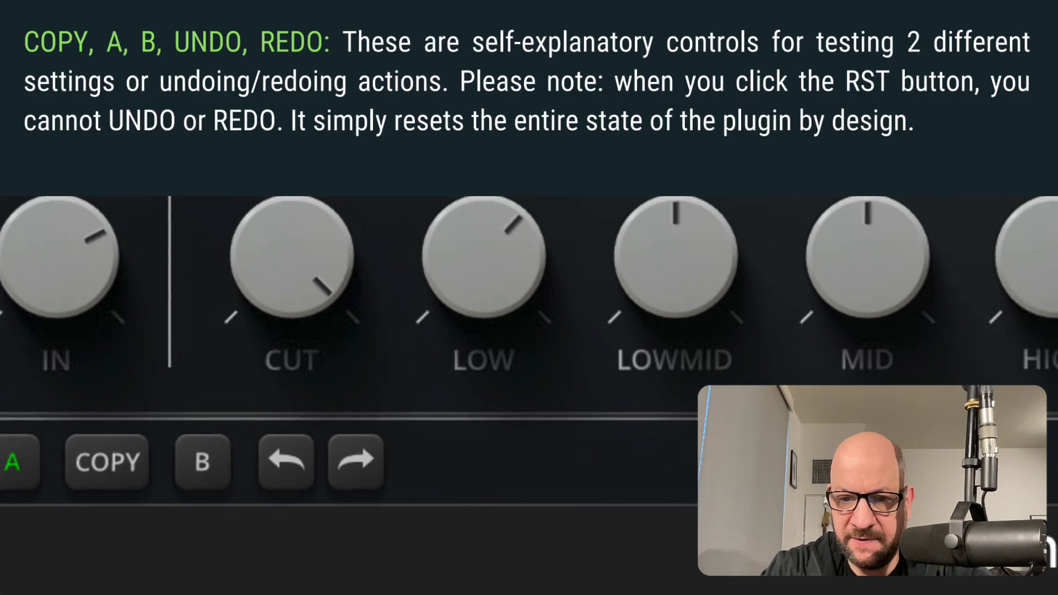
# - Try auto gain compensation on and off, and compare the vocal with VocalShaper bypassed and active
pyautogui.click(398, 501)
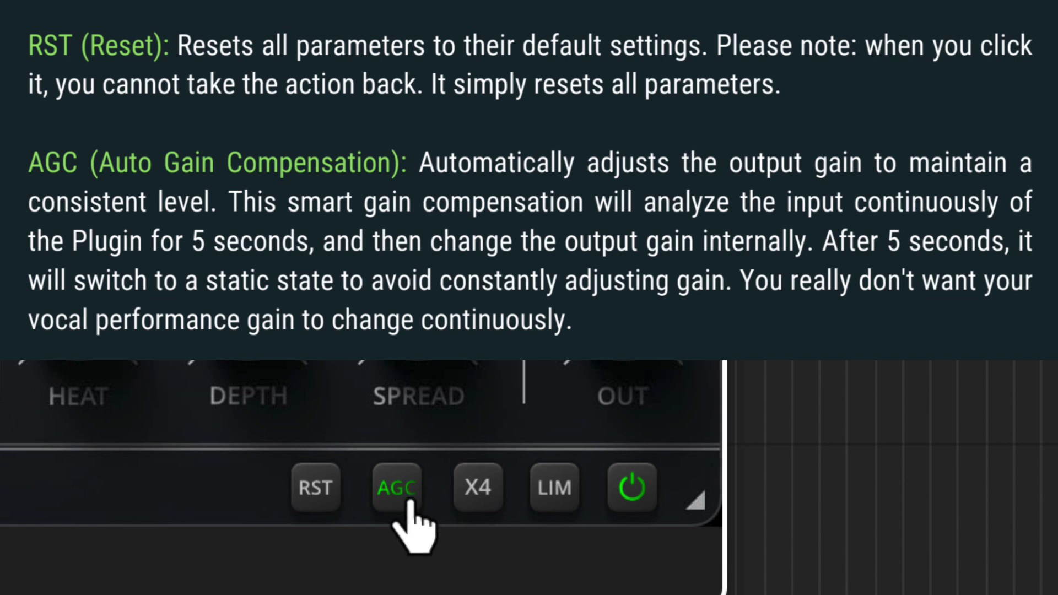
pyautogui.click(397, 488)
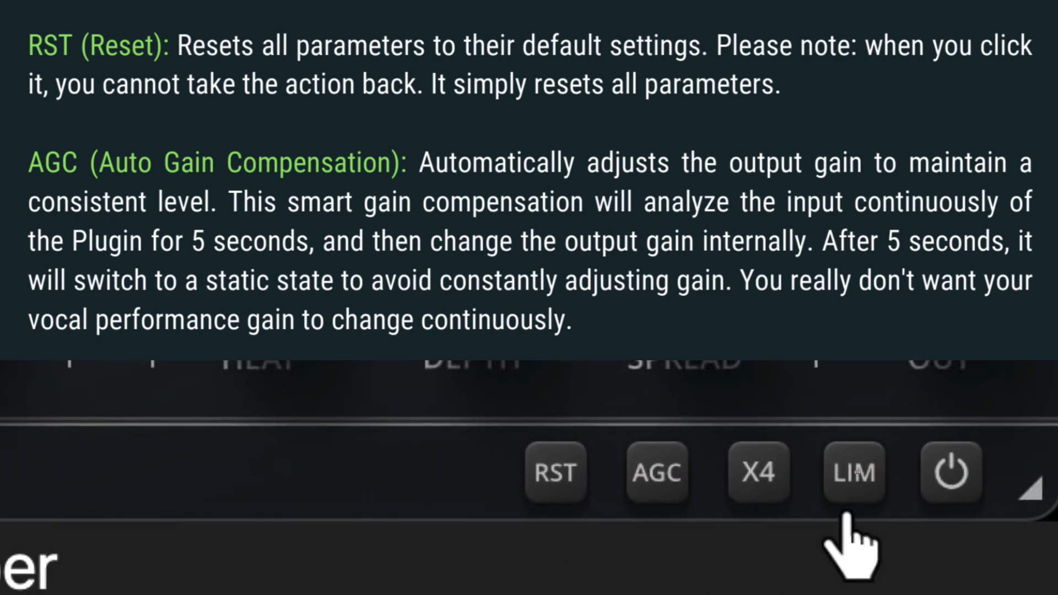
pyautogui.click(956, 475)
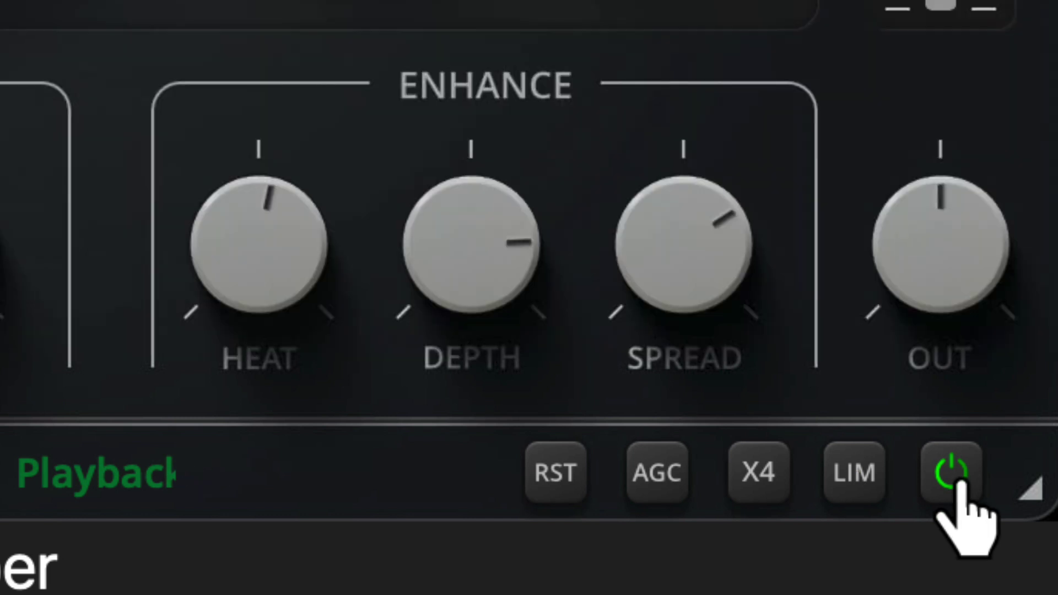
pyautogui.click(955, 475)
pyautogui.click(955, 476)
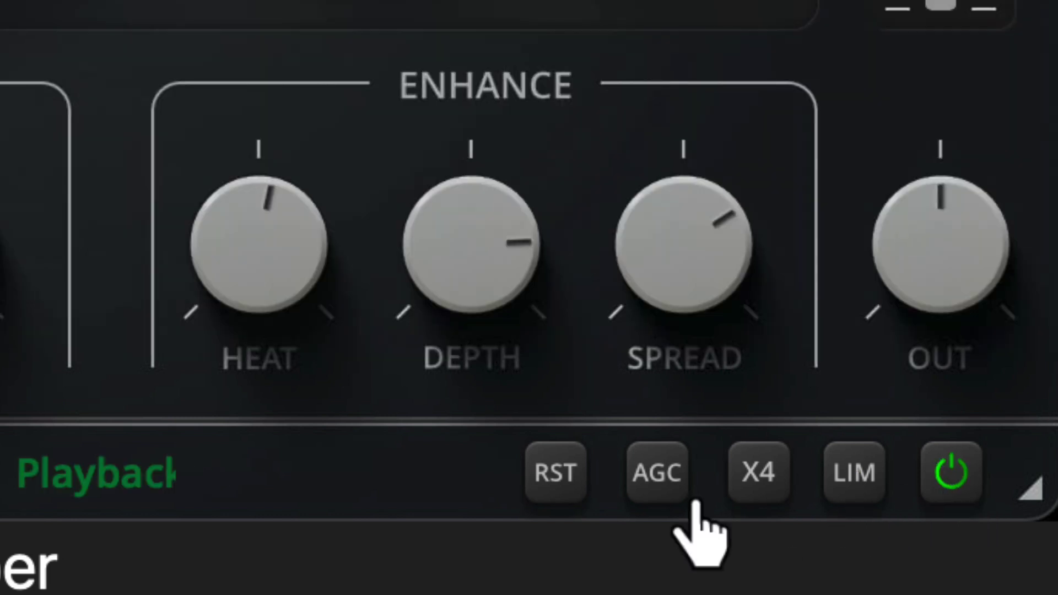
# - Enable auto gain compensation and compare the bypassed and processed vocal with it
pyautogui.click(666, 488)
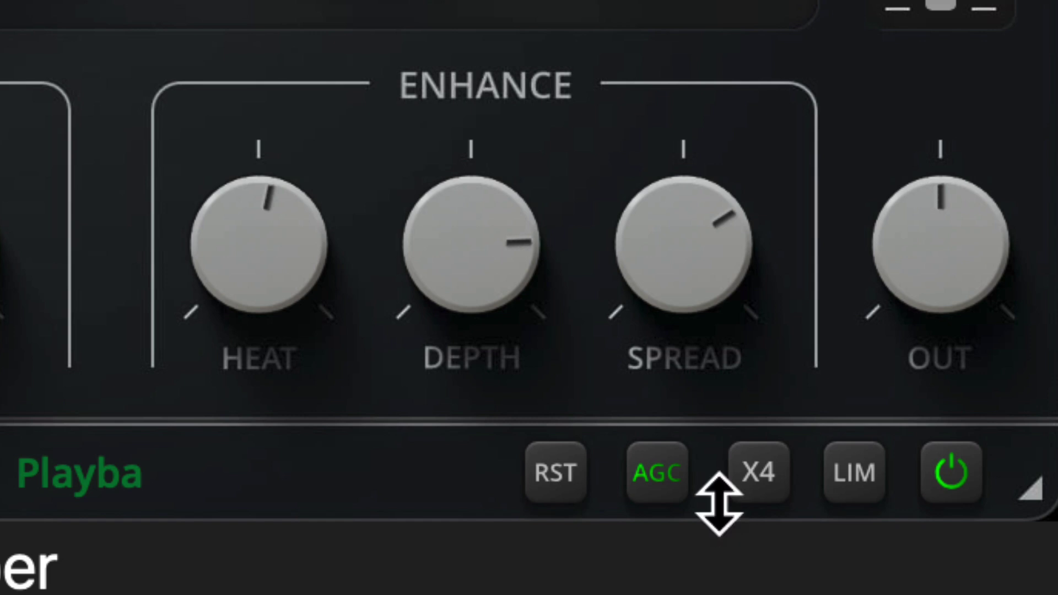
pyautogui.click(962, 479)
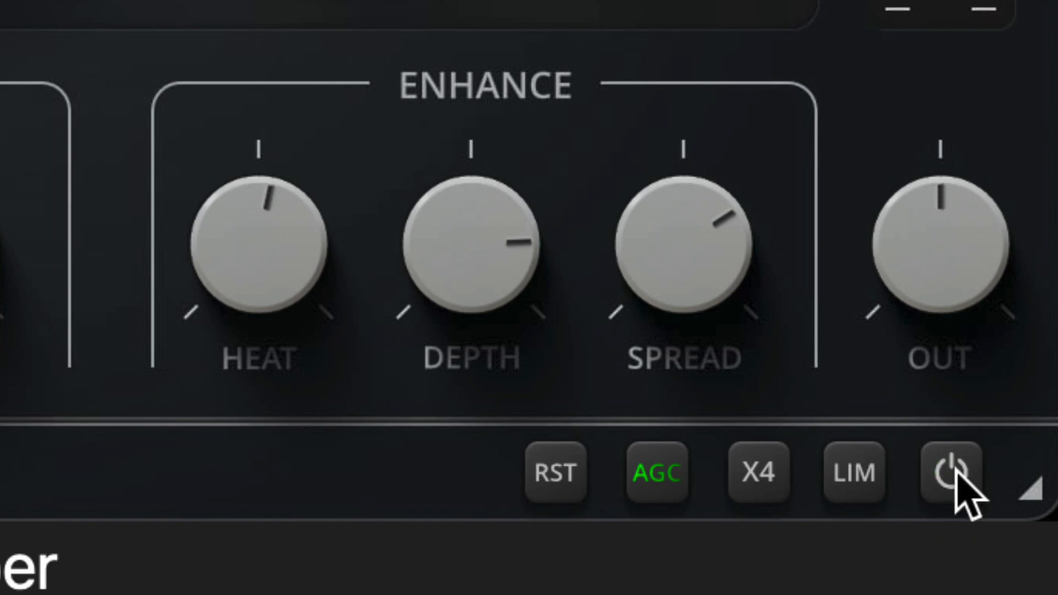
pyautogui.click(956, 479)
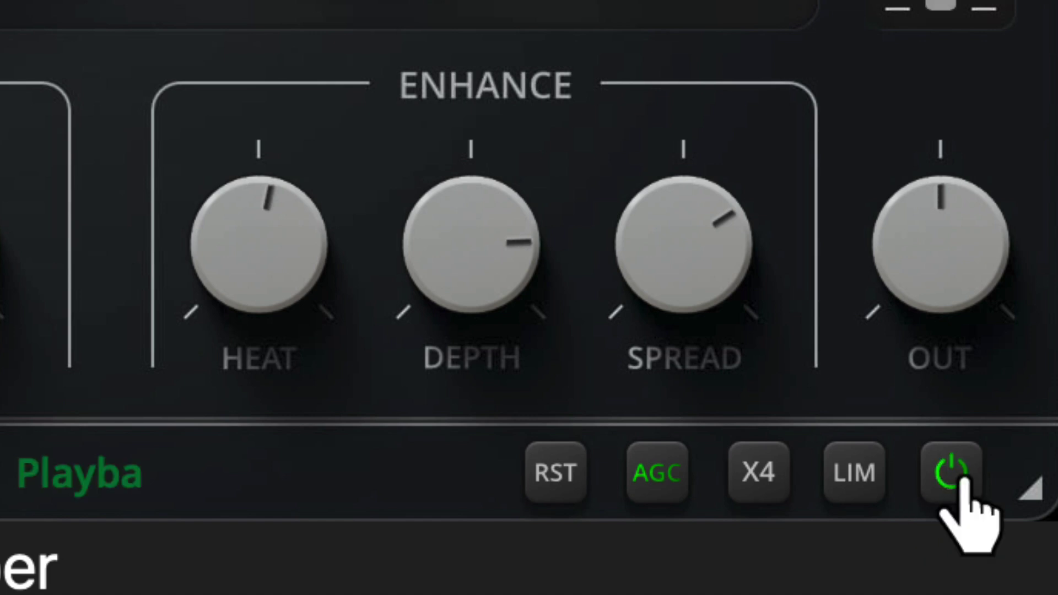
pyautogui.click(658, 481)
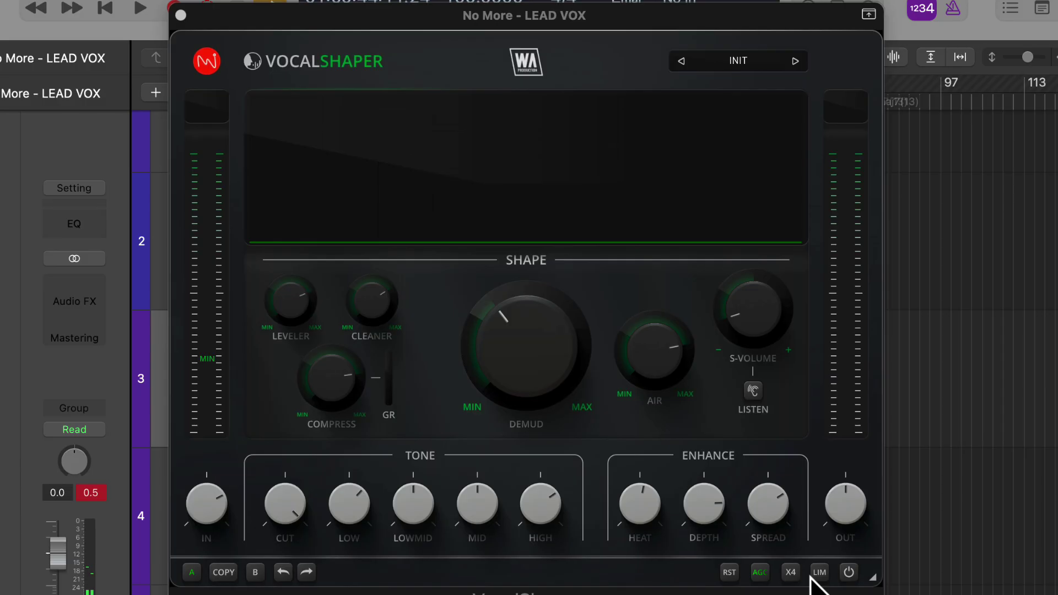
# - Play the bypassed lead vocal, reactivate VocalShaper and raise Out to about two-thirds before stopping playback
pyautogui.press('space')
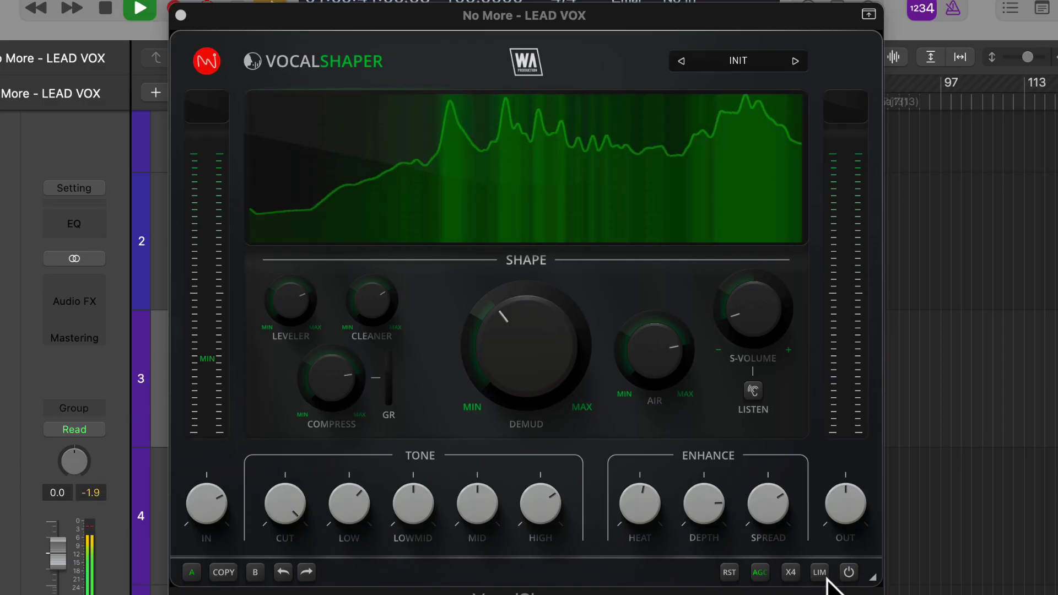
pyautogui.click(848, 573)
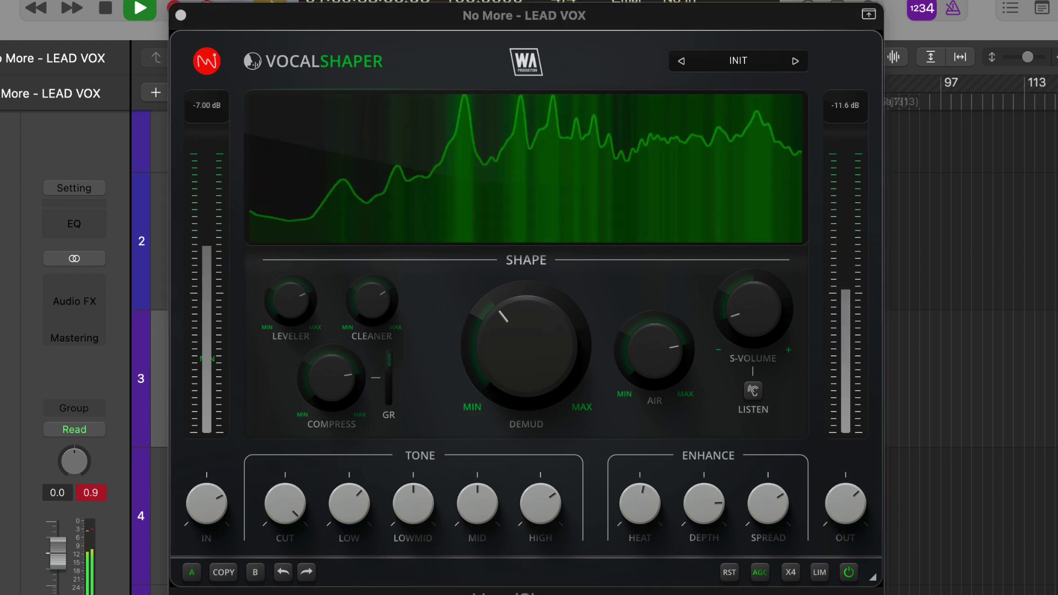
pyautogui.press('space')
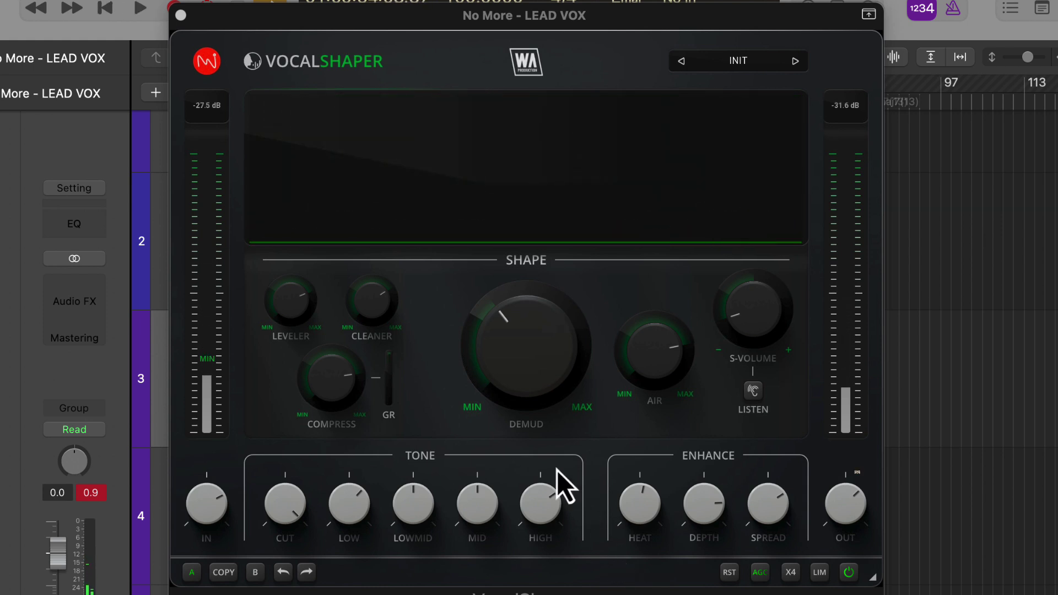
# - Play the vocal through Sample Delay, set Delay Right to 1361 samples and bypass the delay
pyautogui.moveTo(973, 2); pyautogui.dragTo(981, 0)
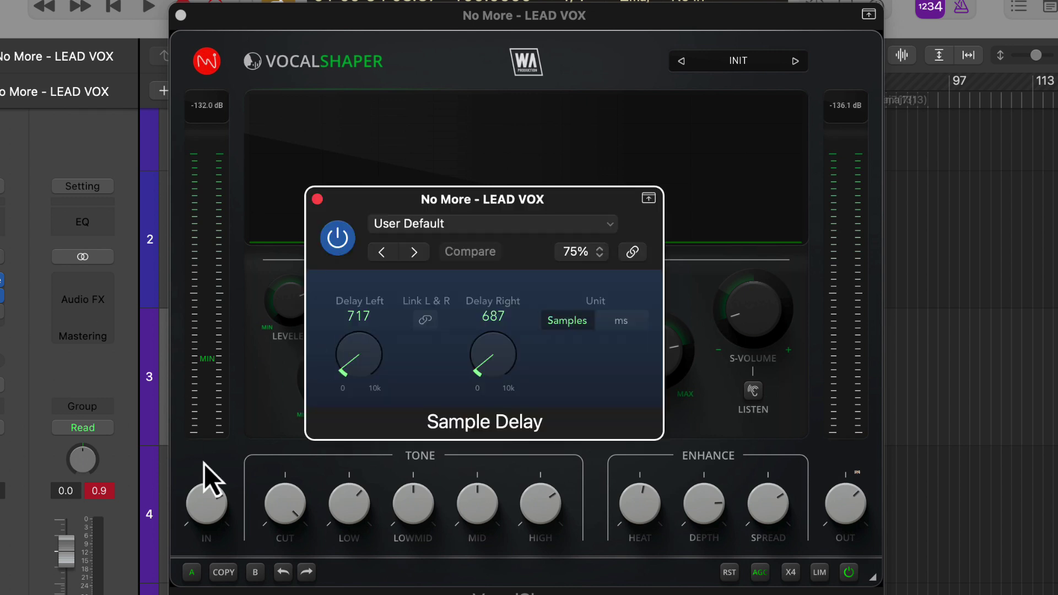
pyautogui.press('space')
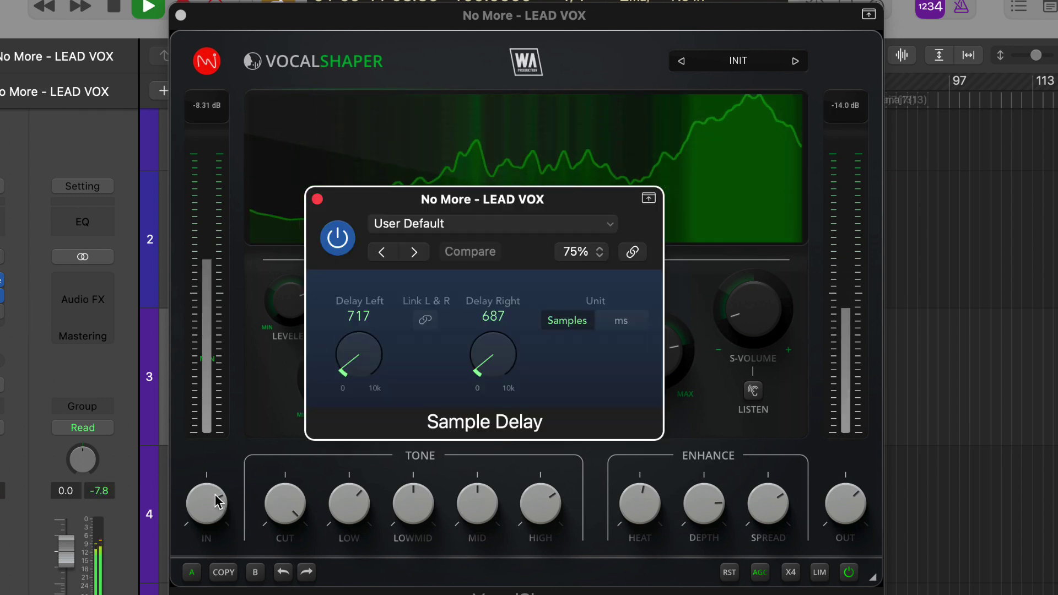
pyautogui.moveTo(484, 368); pyautogui.dragTo(475, 349)
pyautogui.click(337, 238)
pyautogui.press('space')
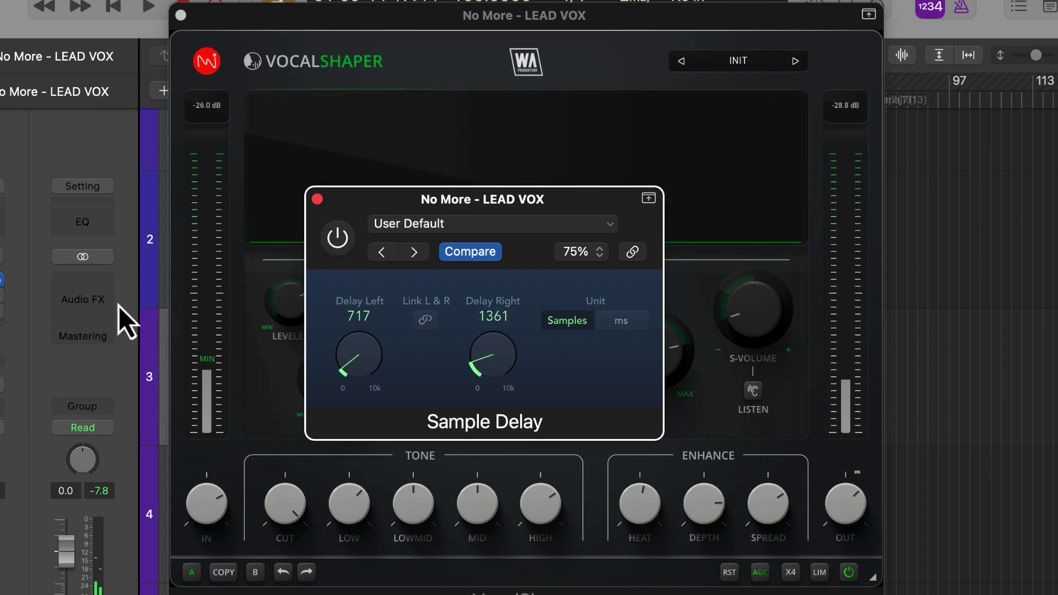
# - Activate the Pure Plate reverb on the lead vocal and play the vocal with its window moved aside
pyautogui.click(2, 312)
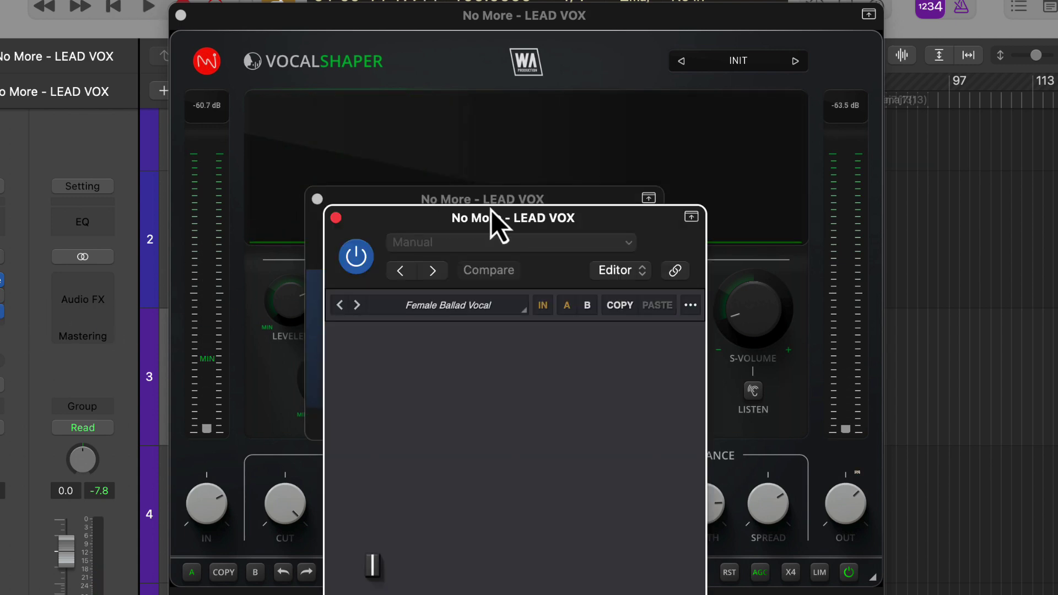
pyautogui.moveTo(549, 220); pyautogui.dragTo(816, 6)
pyautogui.press('space')
pyautogui.moveTo(701, 2); pyautogui.dragTo(701, 0)
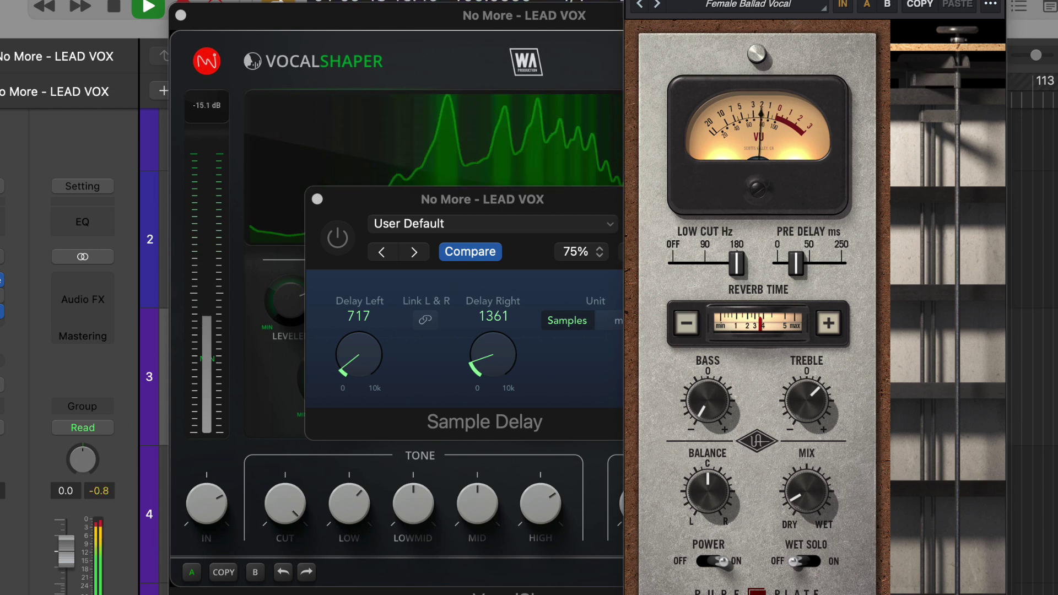
# - Stop playback and close the lead vocal's Sample Delay, Pure Plate and VocalShaper windows
pyautogui.click(318, 199)
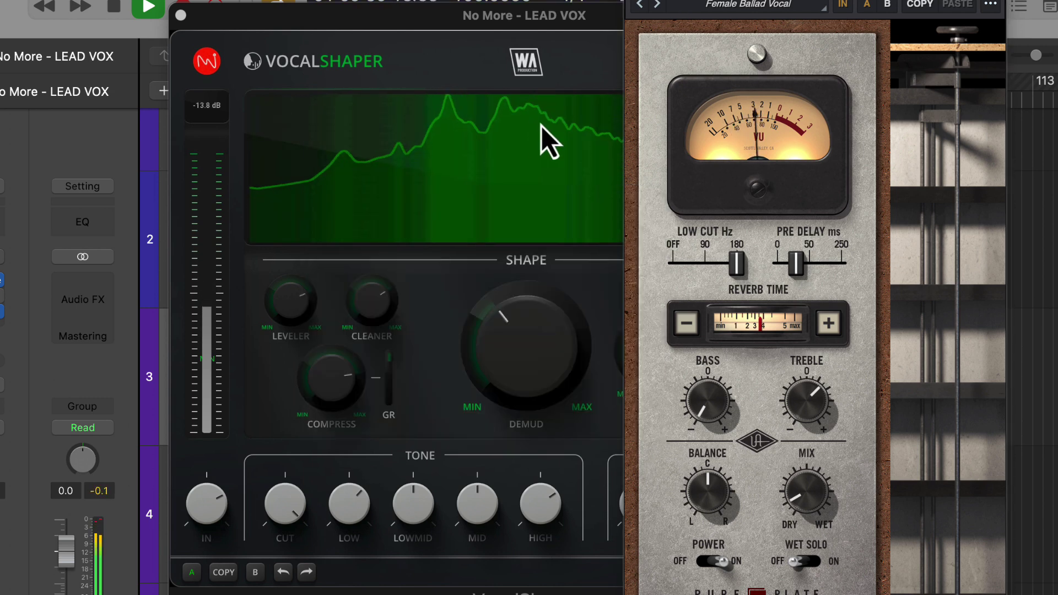
pyautogui.click(634, 2)
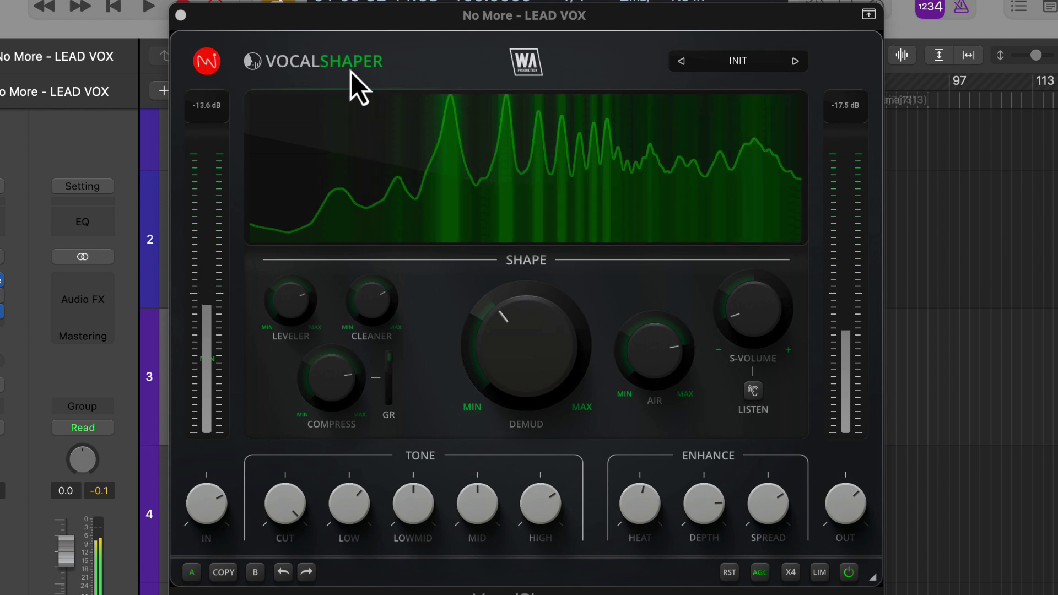
pyautogui.press('space')
pyautogui.click(181, 15)
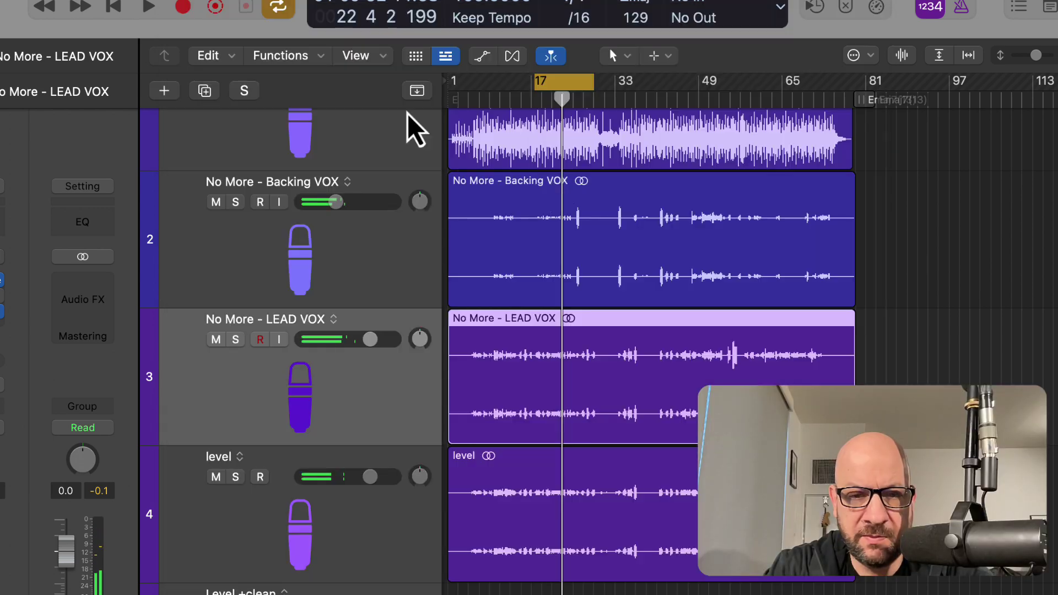
# - Open VocalShaper on the Backing VOX track and choose the BG Vox 2 preset in its preset browser
pyautogui.click(373, 264)
pyautogui.press('v')
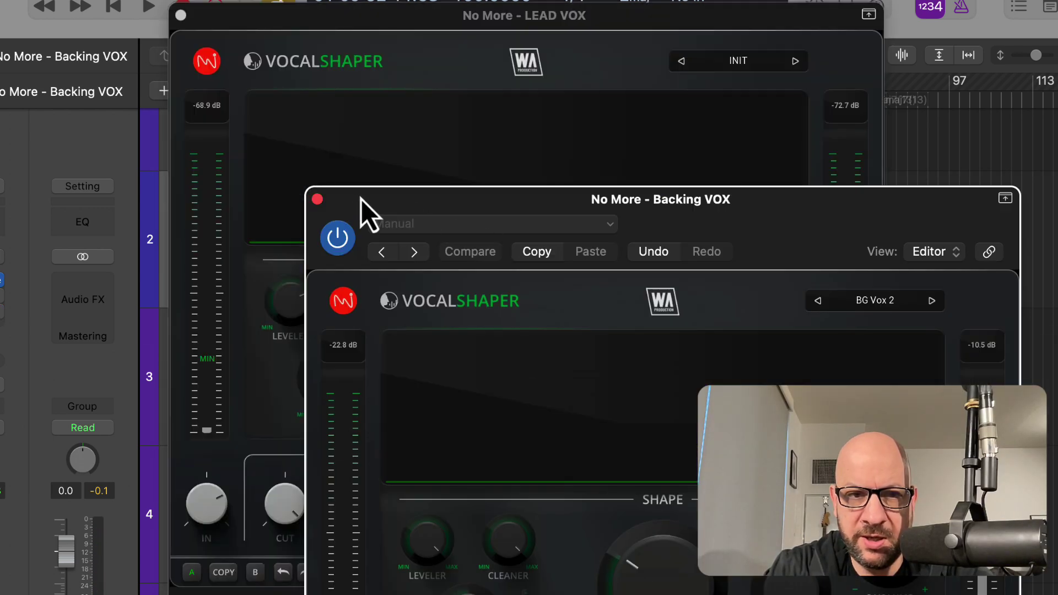
pyautogui.moveTo(432, 205); pyautogui.dragTo(303, 28)
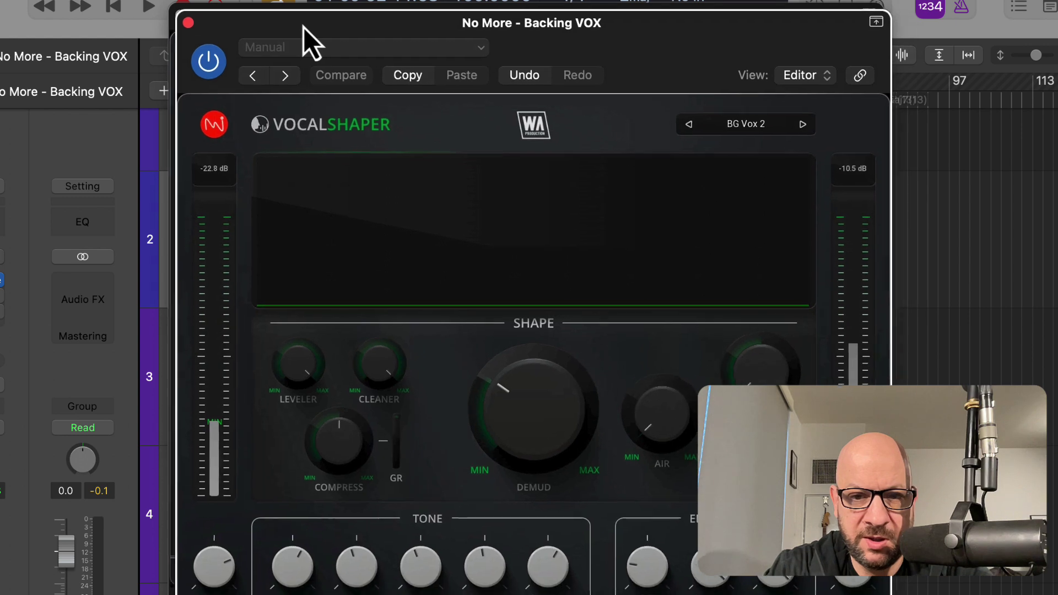
pyautogui.click(738, 121)
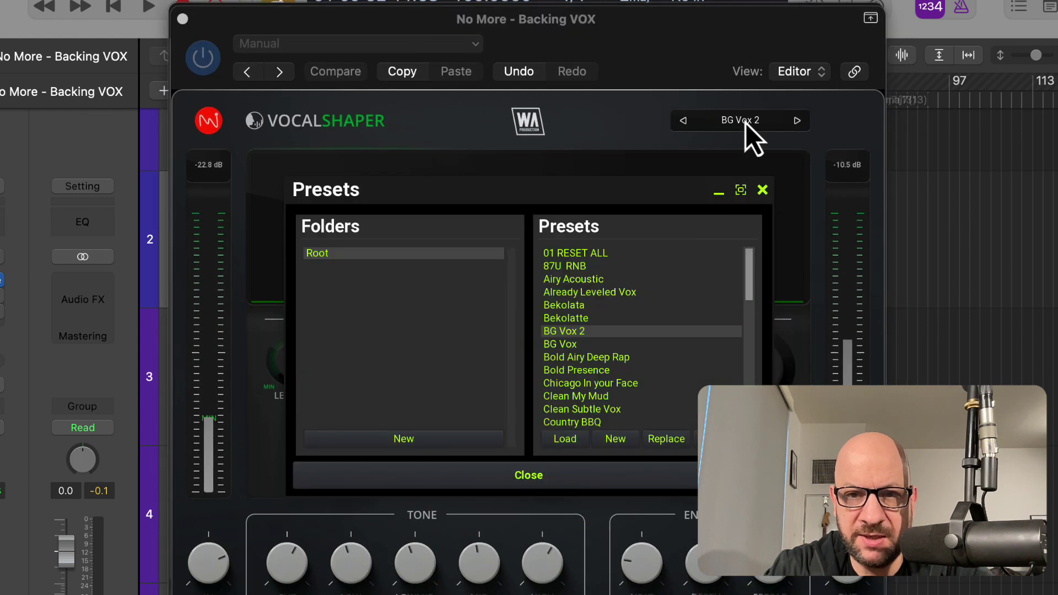
pyautogui.click(563, 331)
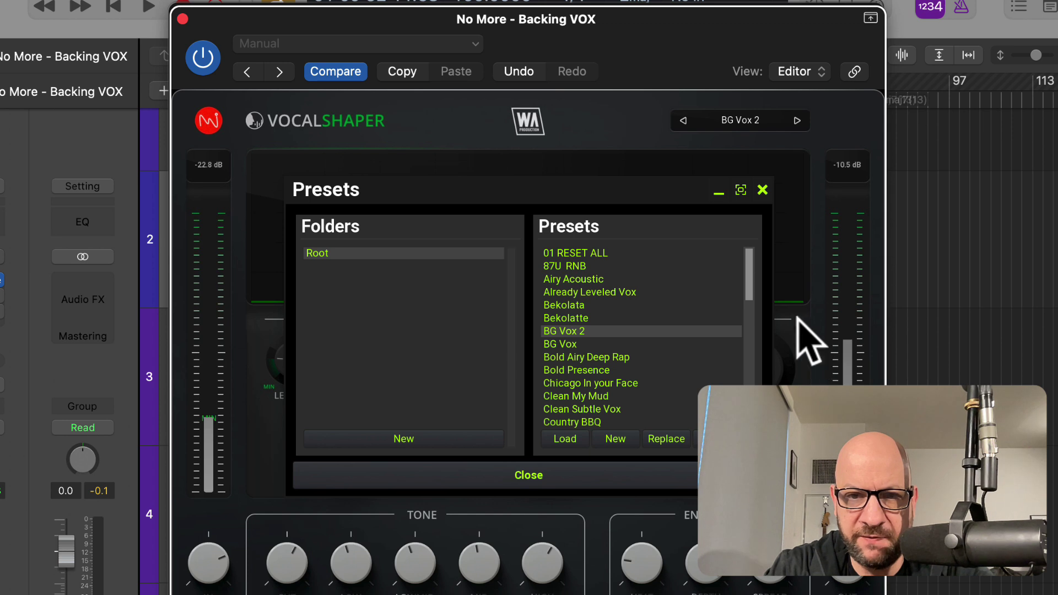
# - Close the preset browser, play the backing vocals and raise Compress, Air and S-Volume in VocalShaper
pyautogui.click(762, 190)
pyautogui.press('space')
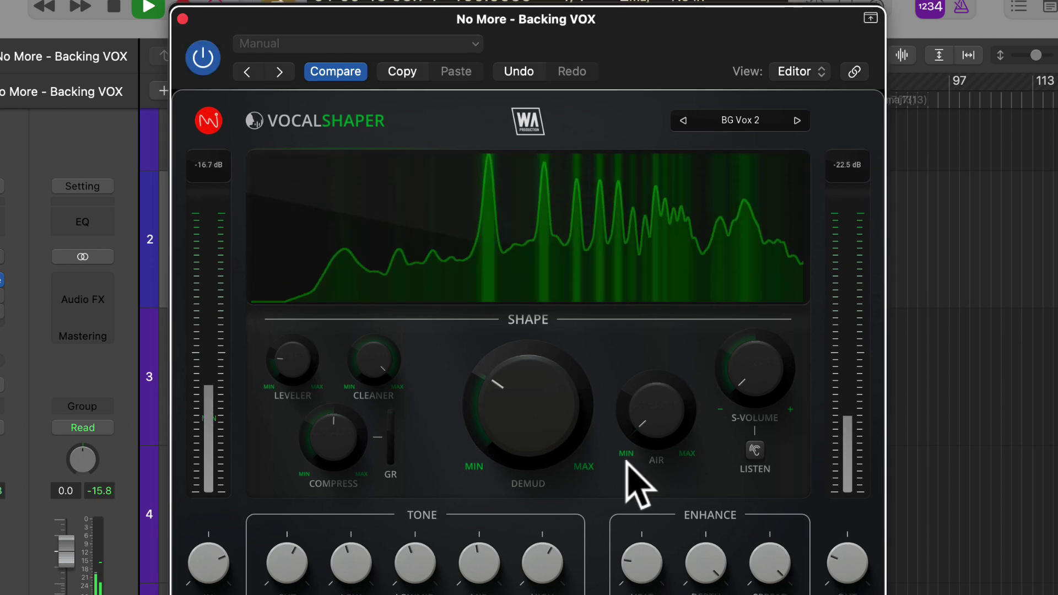
pyautogui.moveTo(354, 449); pyautogui.dragTo(449, 373)
pyautogui.moveTo(652, 432); pyautogui.dragTo(652, 380)
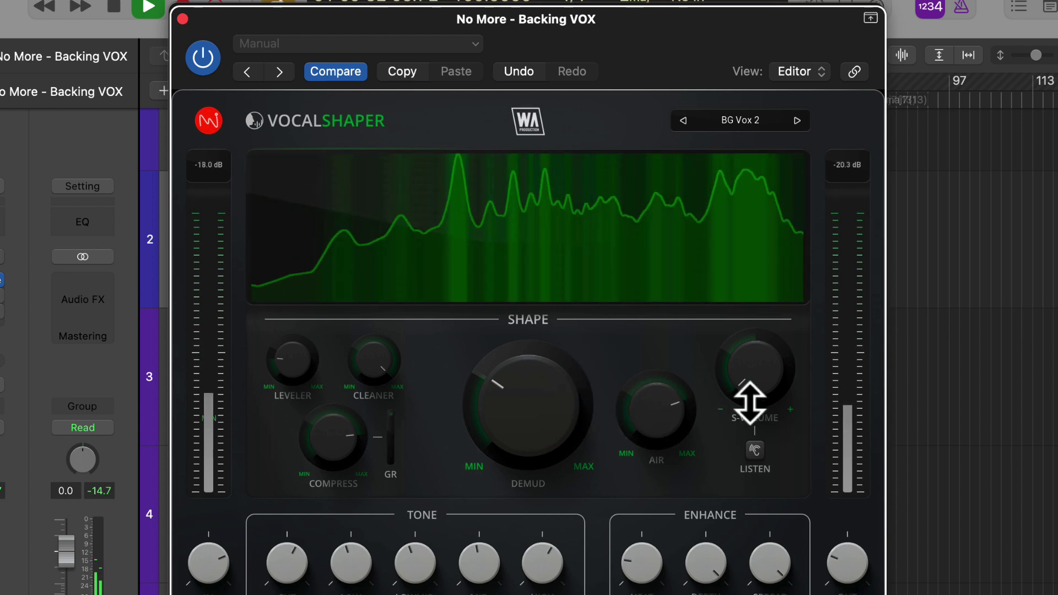
pyautogui.moveTo(751, 401); pyautogui.dragTo(751, 413)
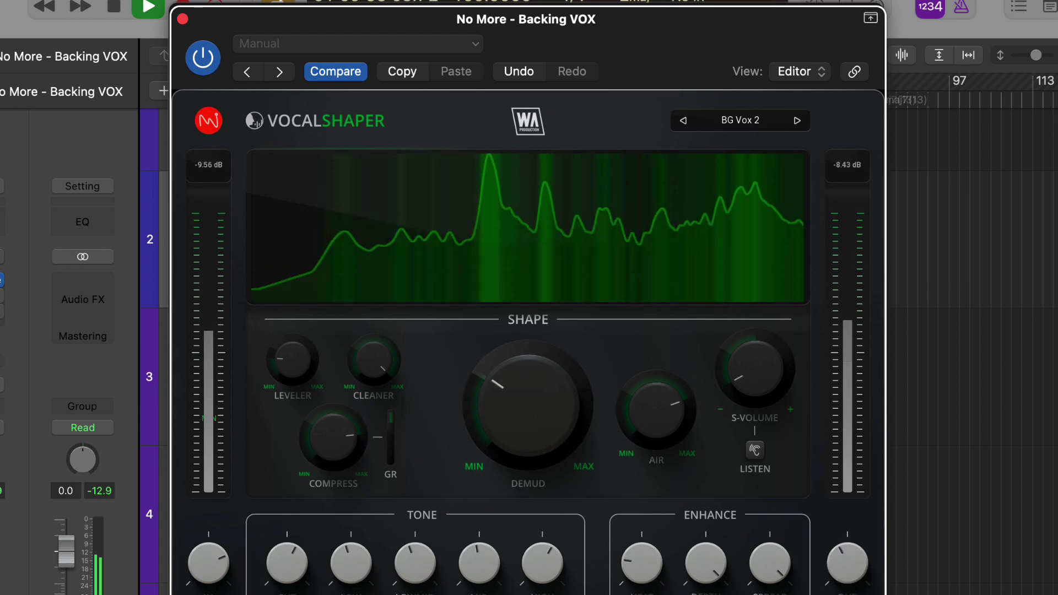
# - Audition the backing vocals through the adjusted VocalShaper settings in two short passes, stopping playback after each
pyautogui.press('space')
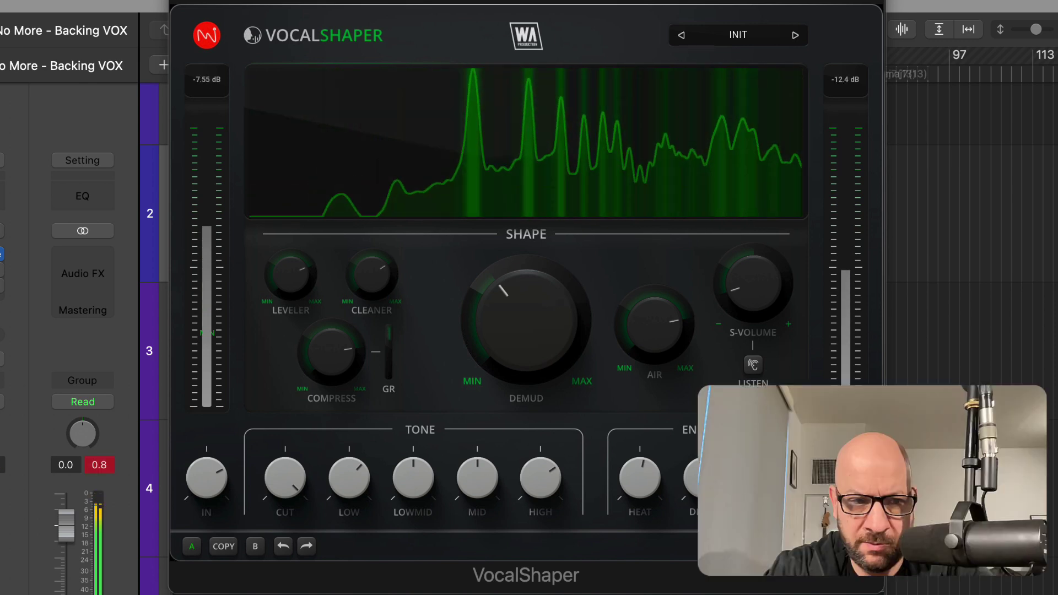
pyautogui.press('space')
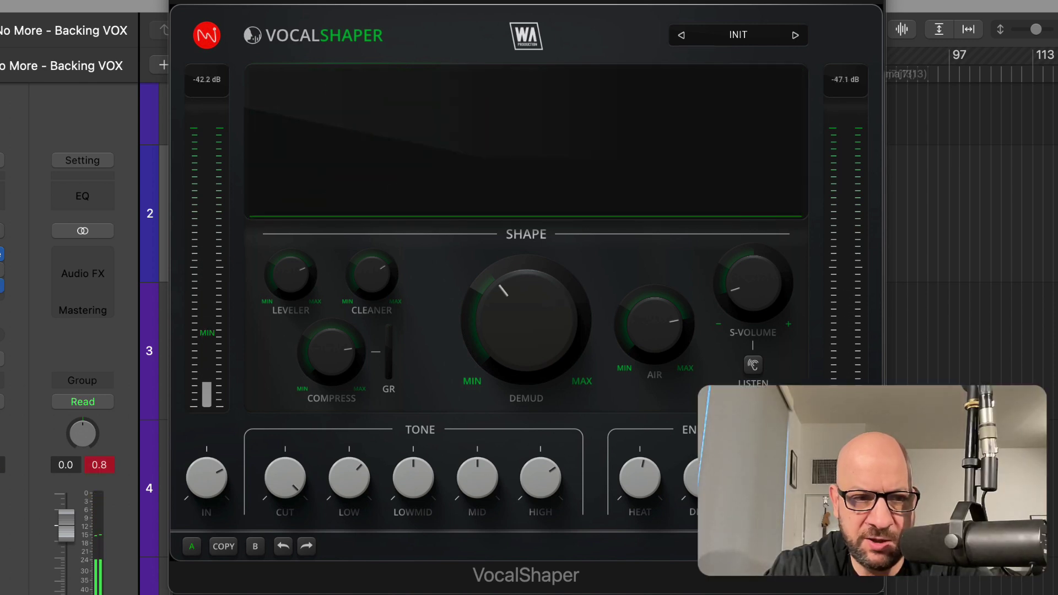
pyautogui.press('space')
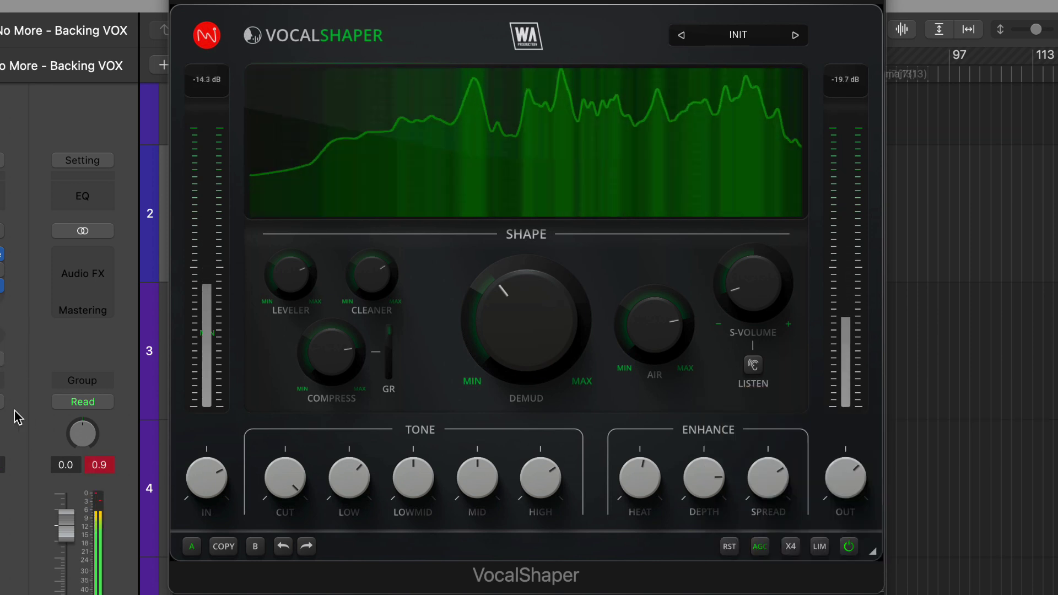
pyautogui.press('space')
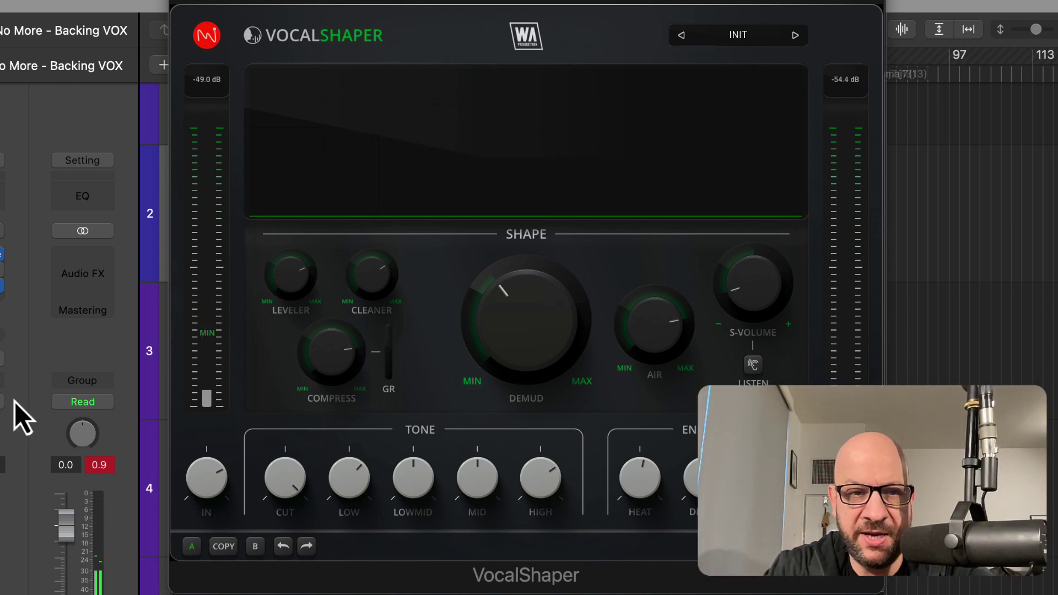
# - Close the backing vocals' VocalShaper window, mute the INST track and play the vocals without the instrumental
pyautogui.click(175, 2)
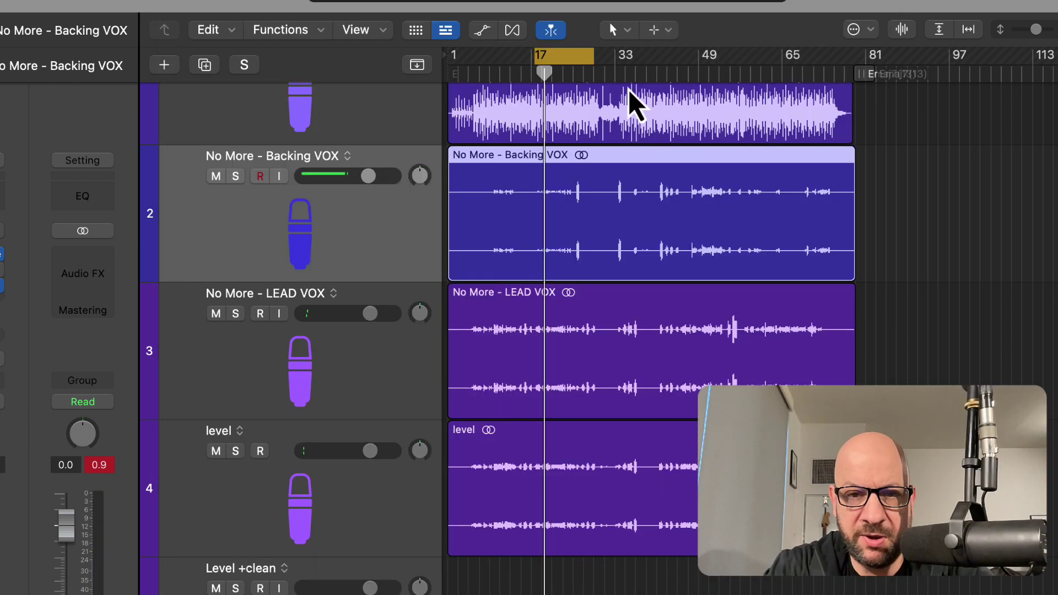
pyautogui.scroll(2, 437, 171)
pyautogui.click(216, 112)
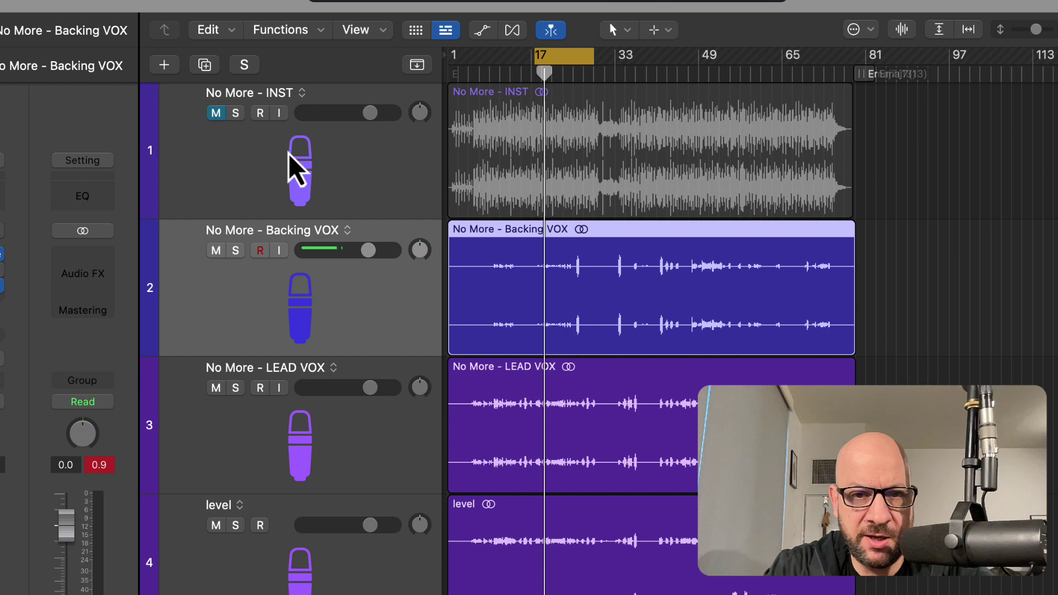
pyautogui.press('space')
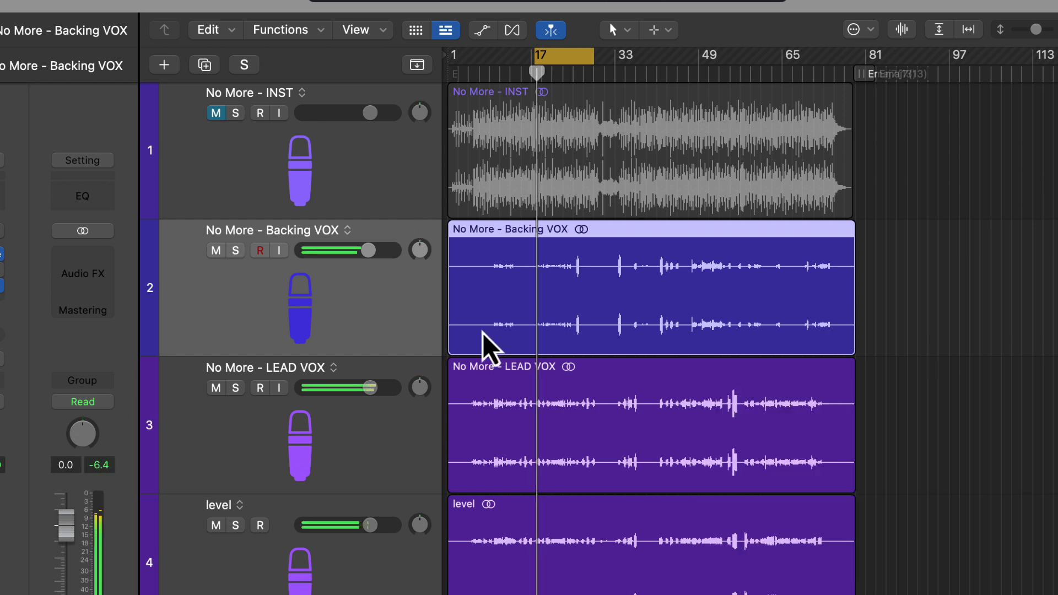
# - Bring back the plug-in windows and, in the lead vocal's VocalShaper, lower Demud to its midpoint, raise Air and set Heat to 24.0%
pyautogui.press('v')
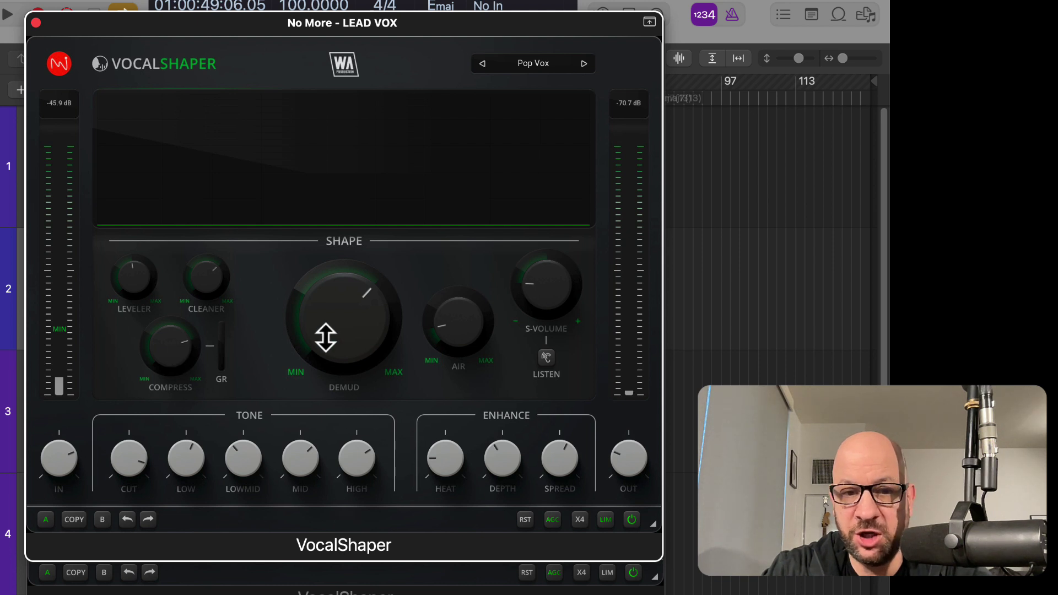
pyautogui.moveTo(458, 352); pyautogui.dragTo(457, 297)
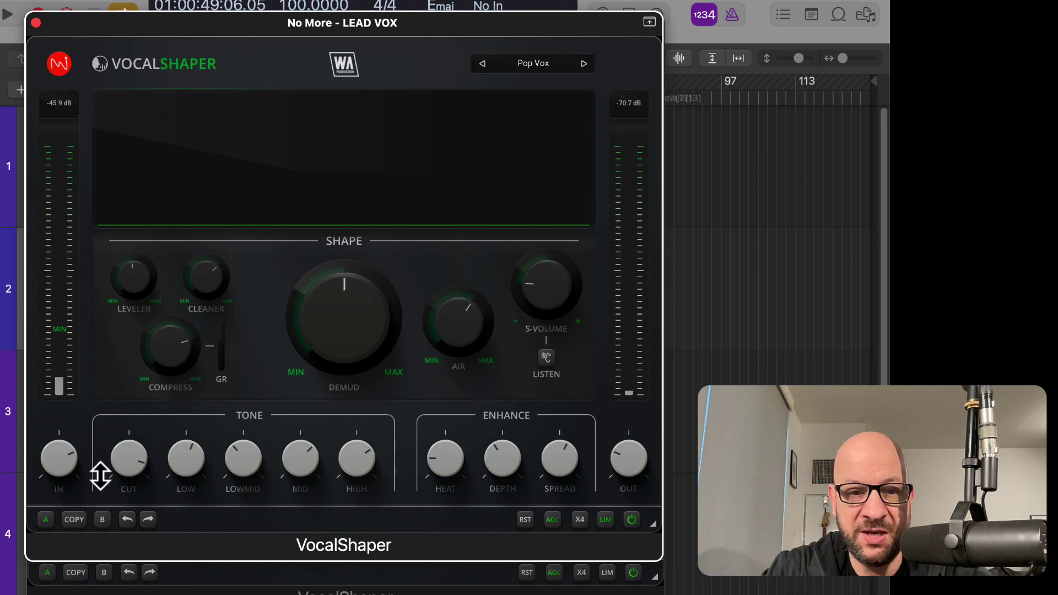
pyautogui.click(364, 486)
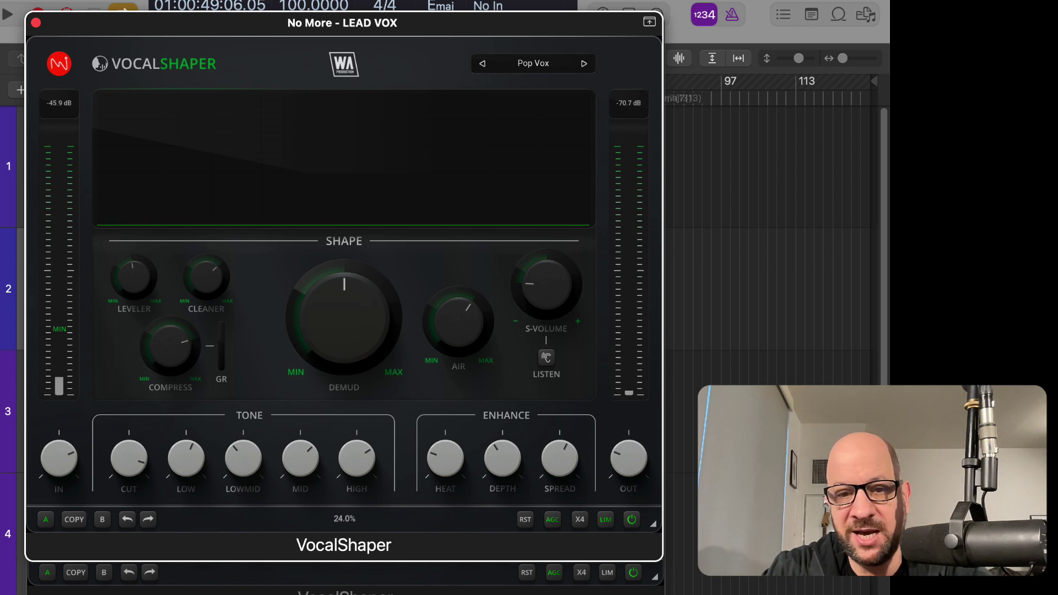